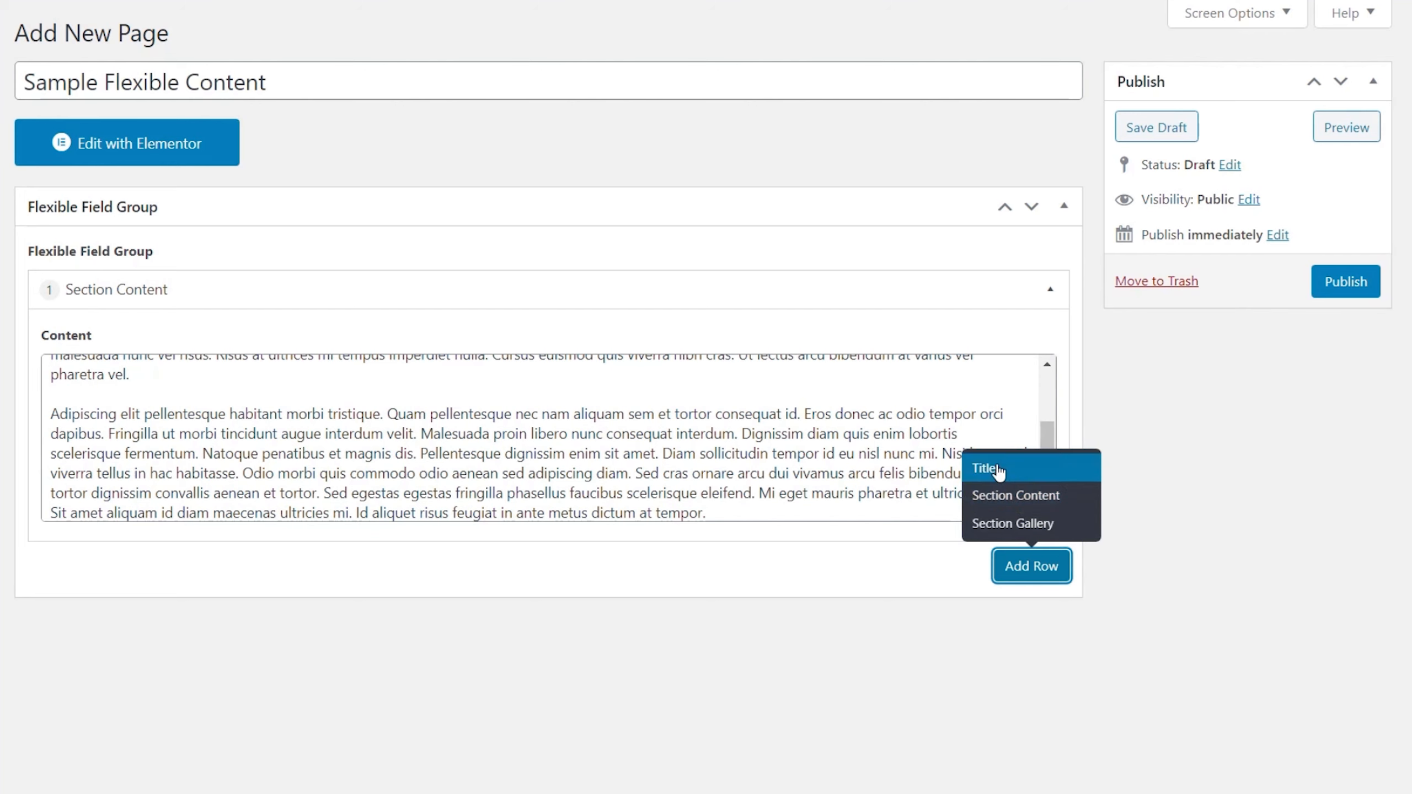
Step: Set the new Title row's section title to Section 2
left_click(114, 666)
type("Section 2")
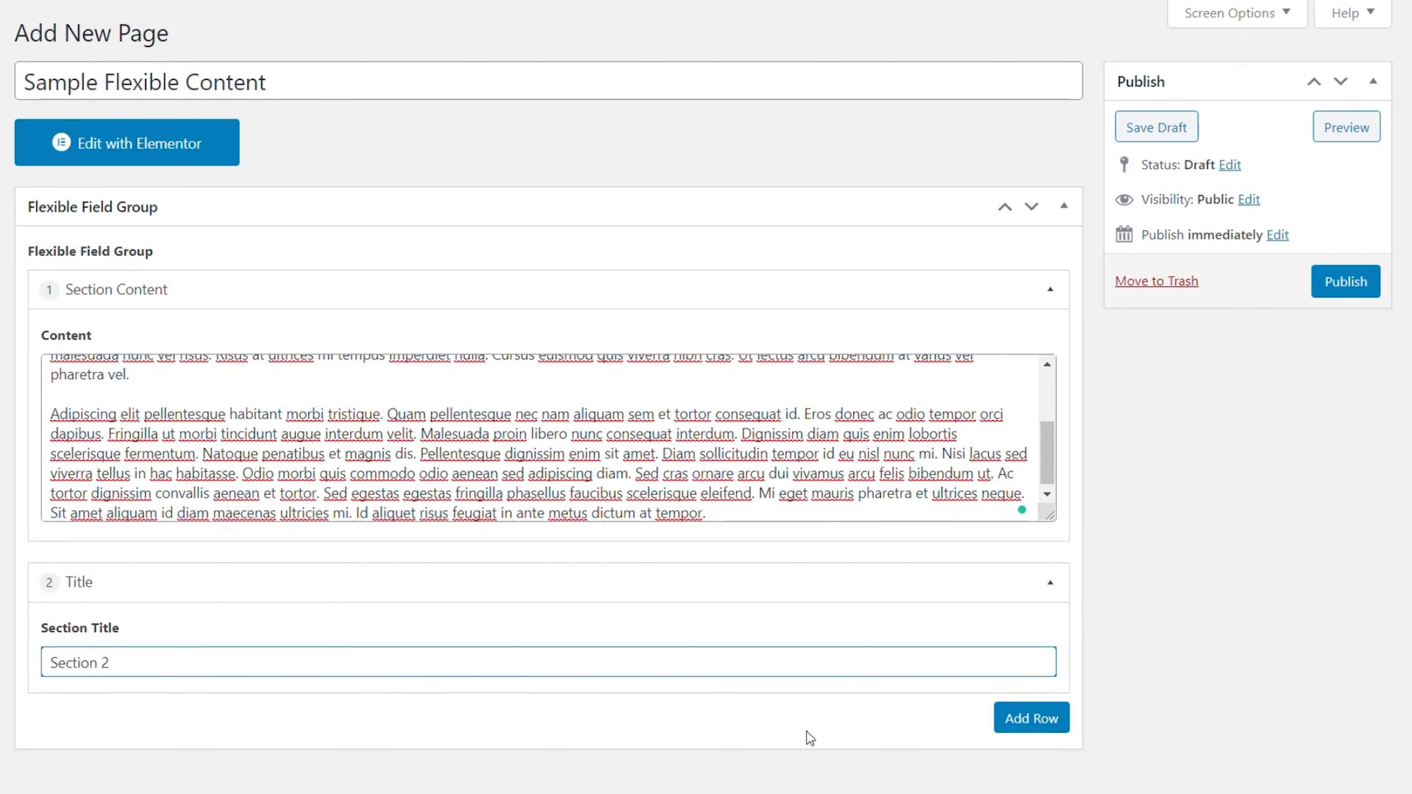
Step: Add a Section Gallery row and fill its gallery with the three building and interior images
left_click(1030, 719)
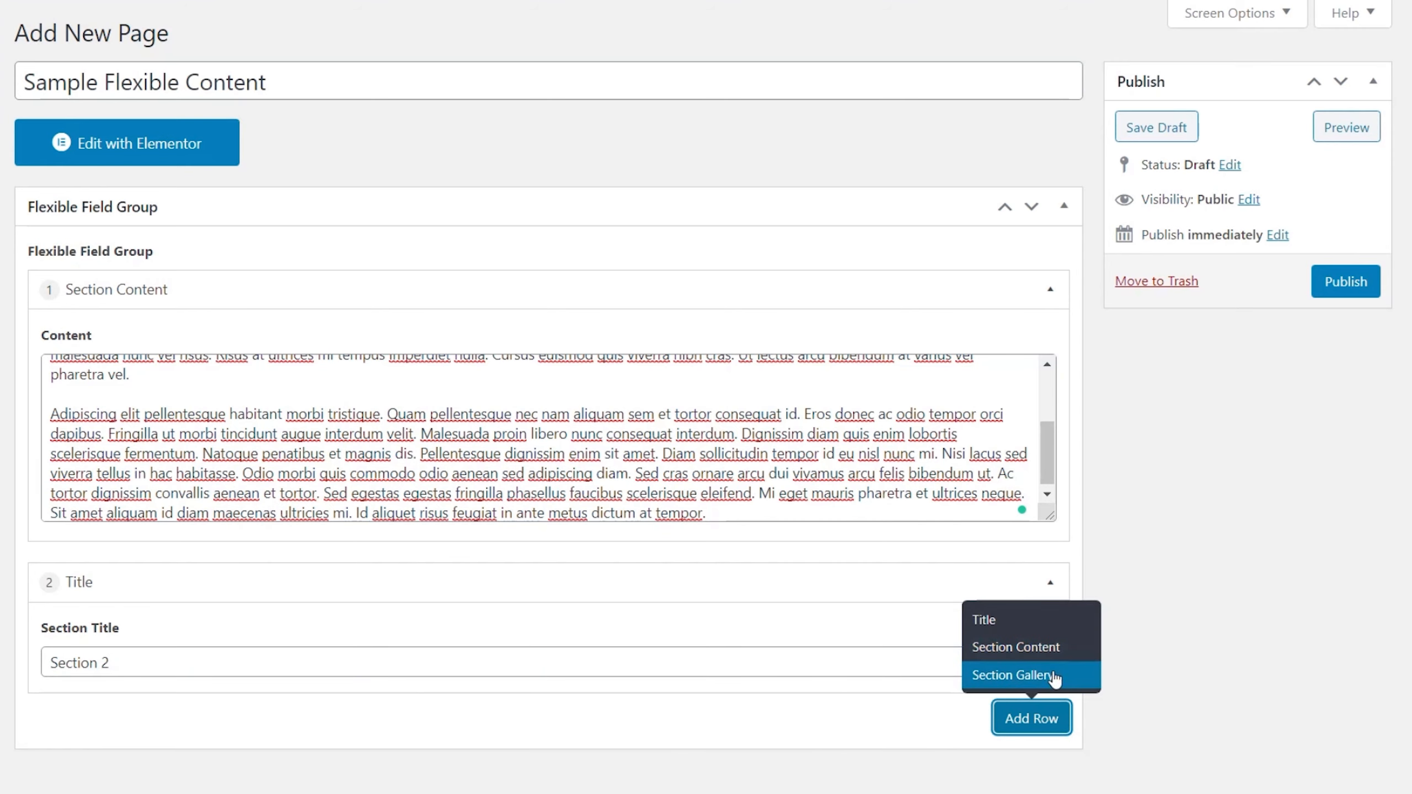
left_click(1028, 673)
scroll(698, 751, "down", 1)
scroll(698, 752, "down", 10)
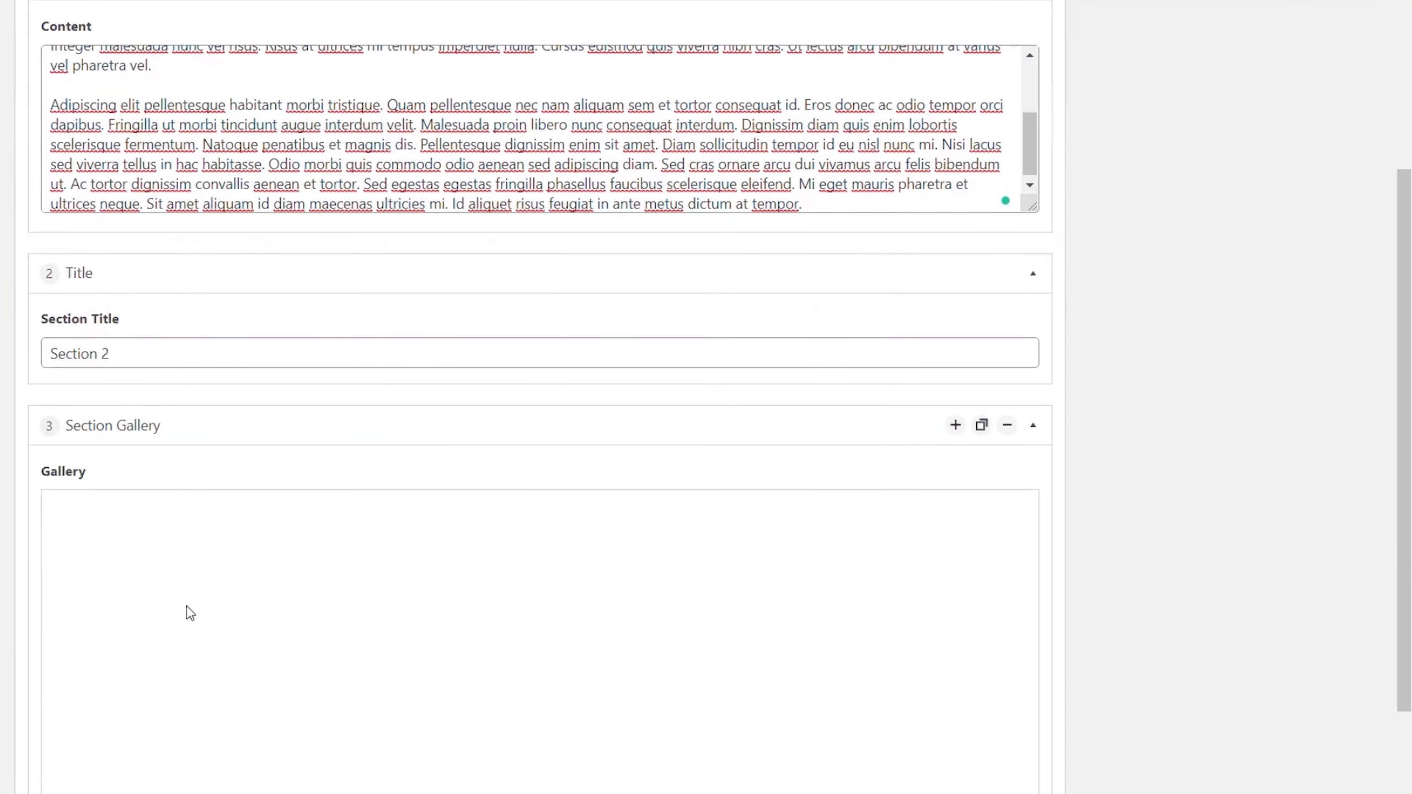
left_click(146, 669)
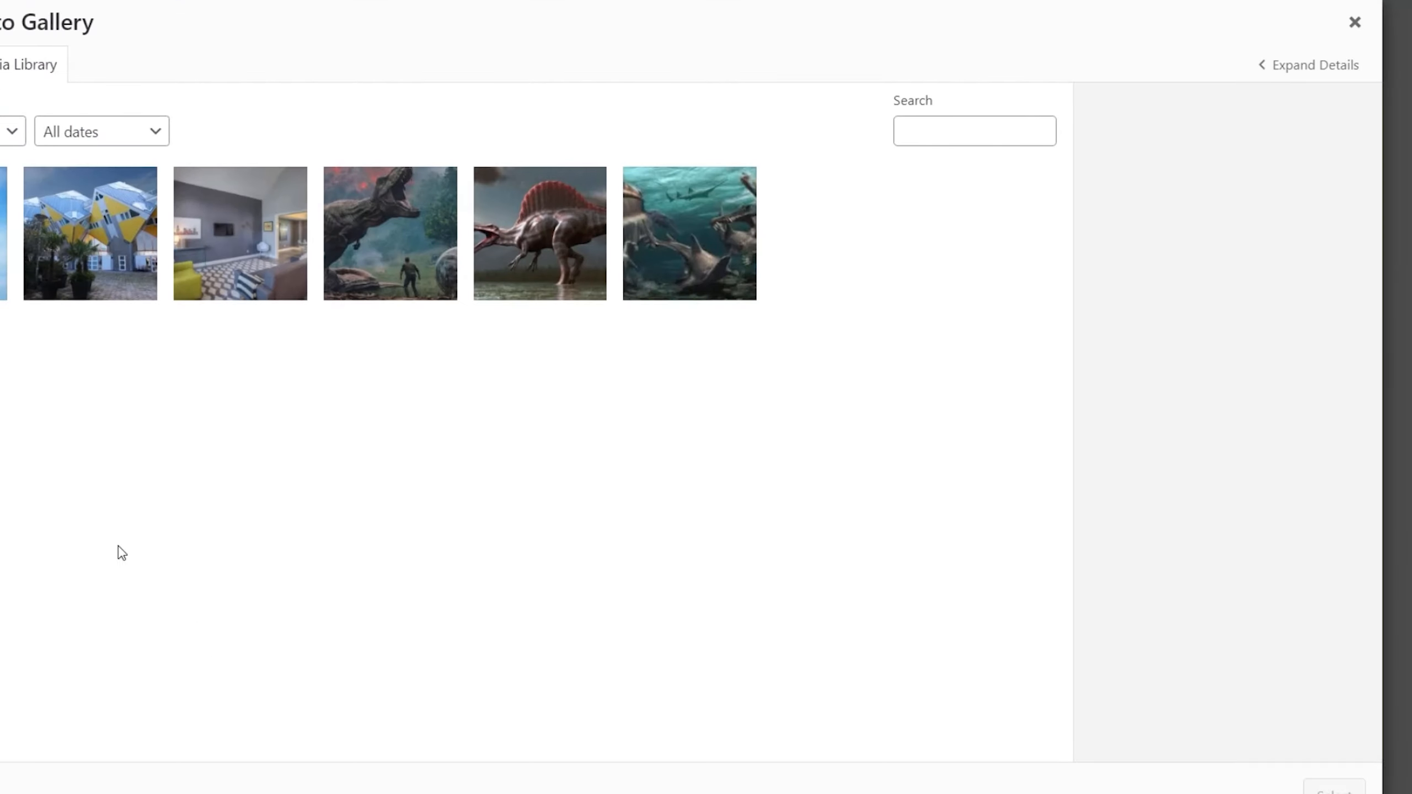
left_click(67, 267)
left_click(233, 266)
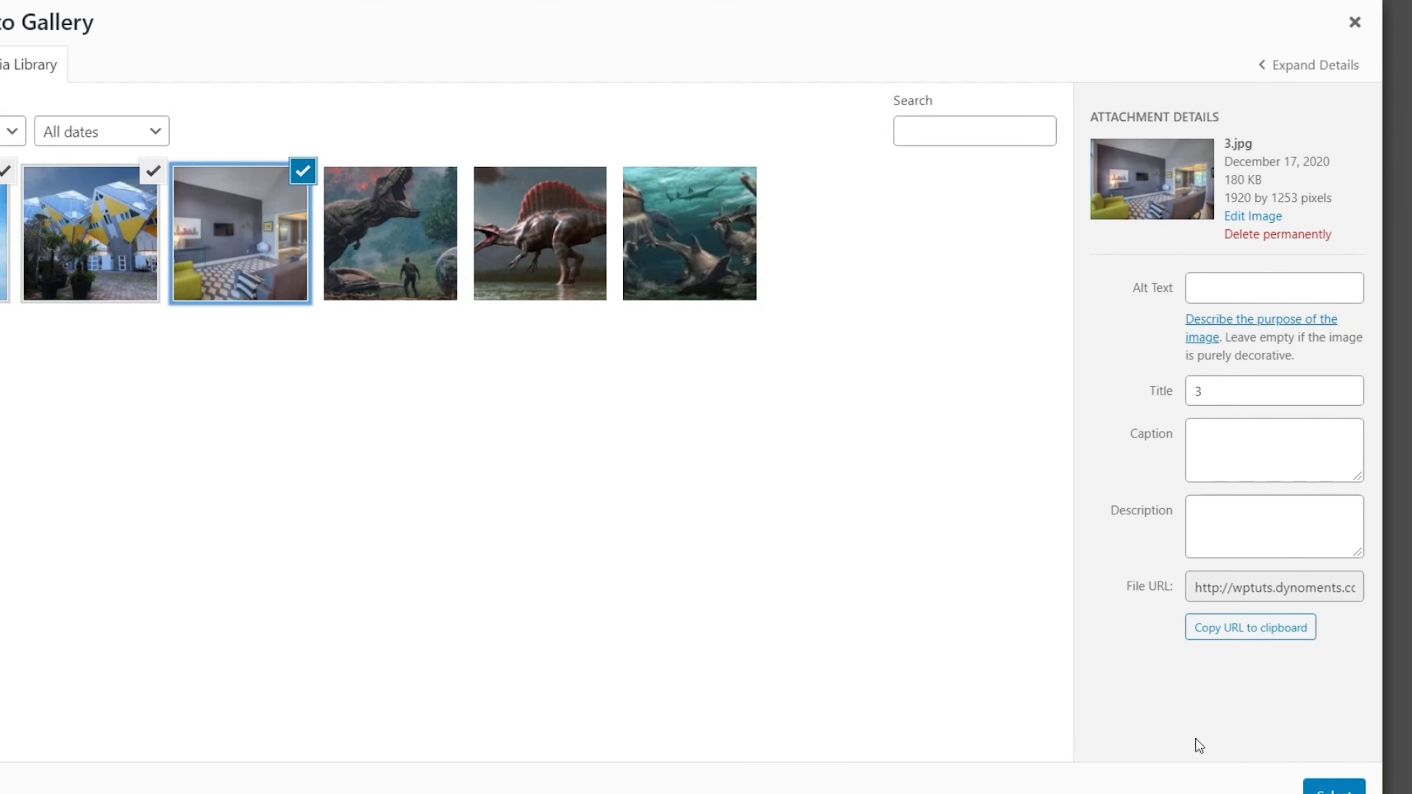
left_click(1323, 786)
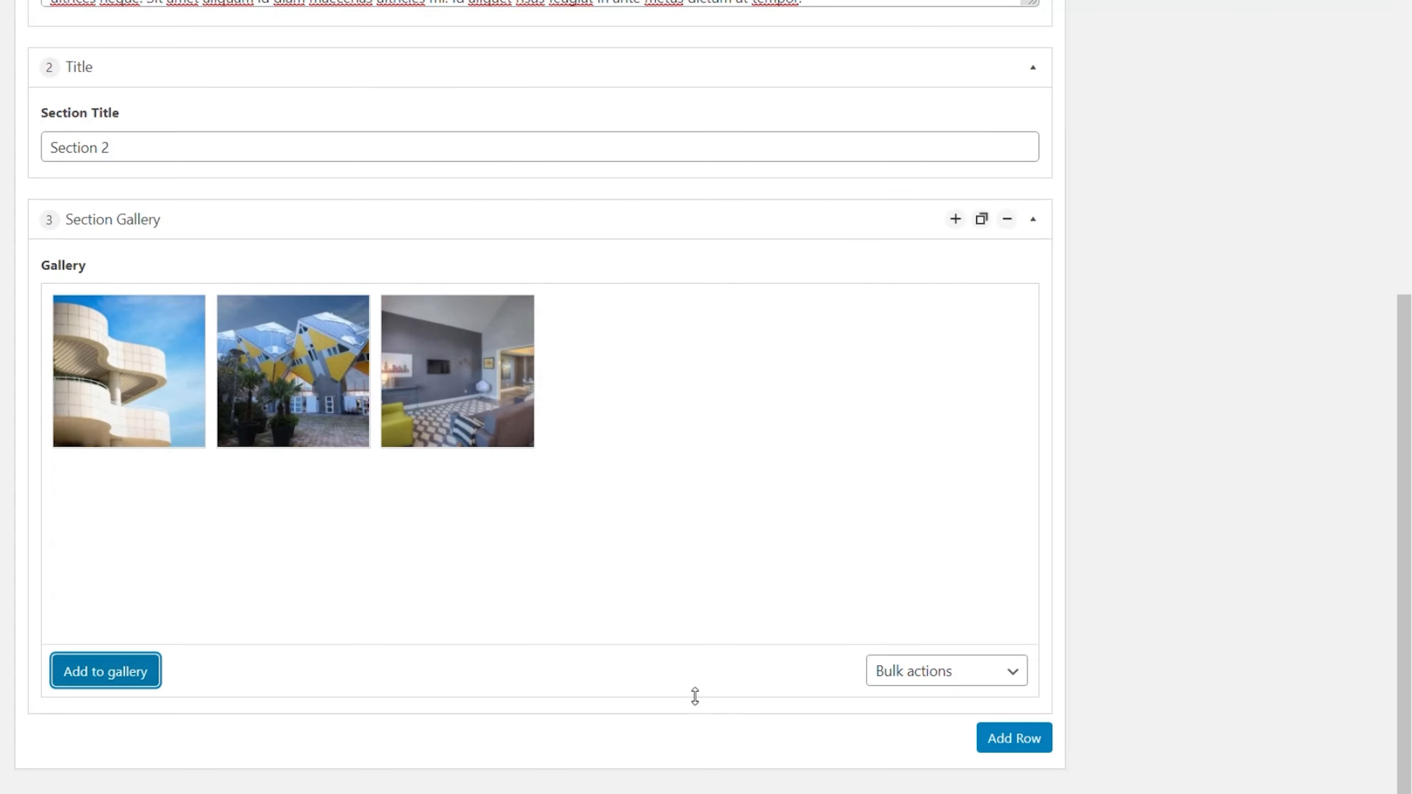
Step: Add a Section Content row and paste the lorem ipsum text into its content box
left_click(1022, 743)
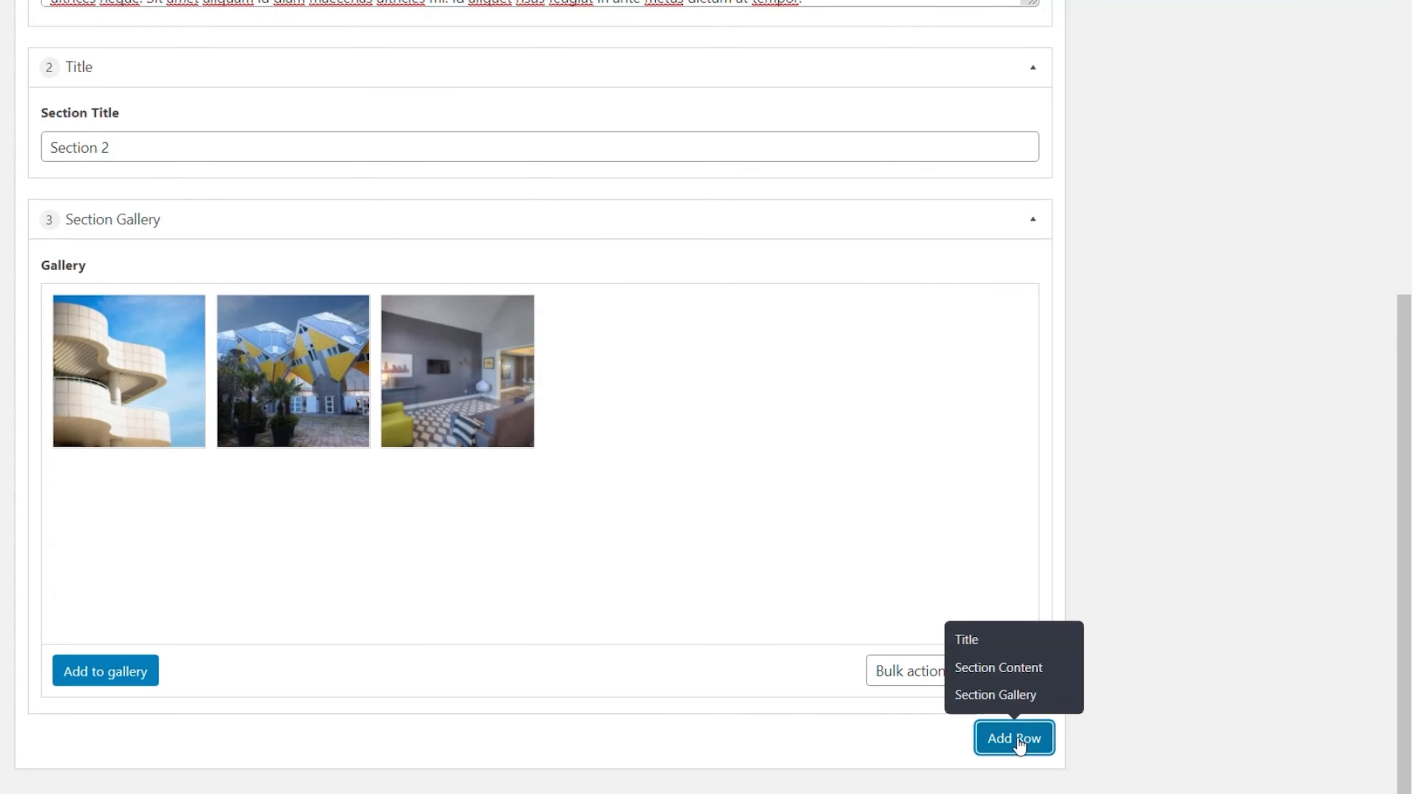
left_click(999, 668)
scroll(406, 740, "down", 5)
left_click(131, 650)
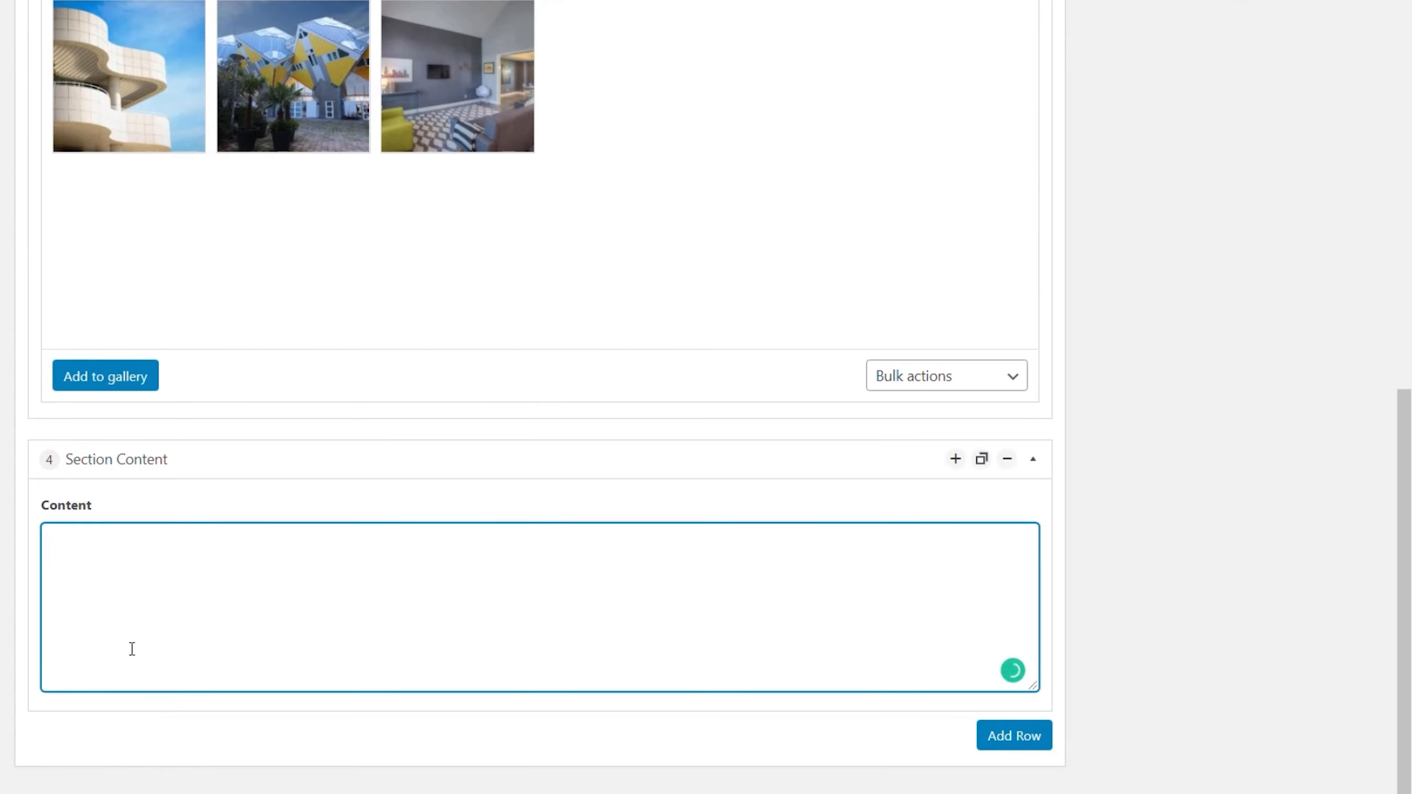
key("ctrl+v")
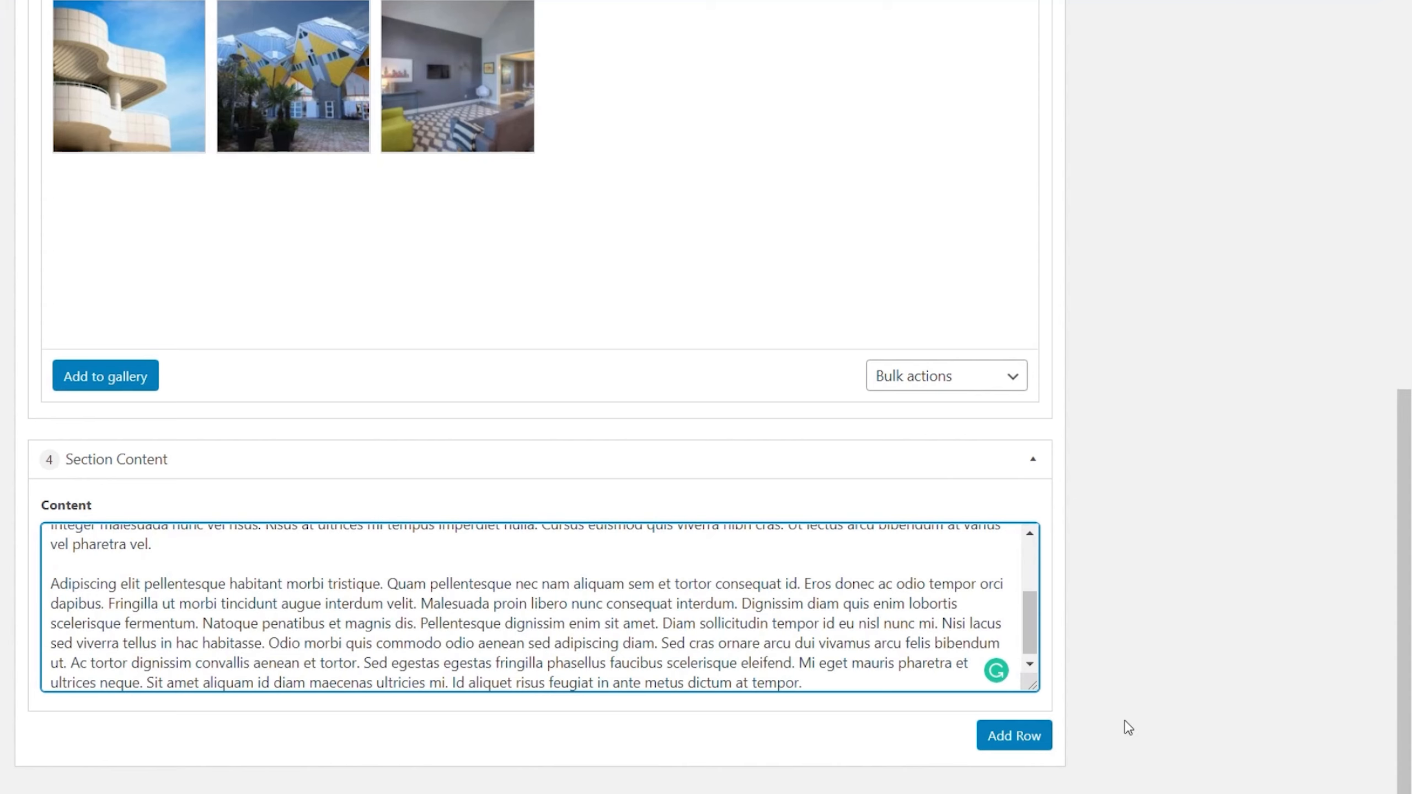
Step: Add another Section Gallery row and fill its gallery with the three dinosaur images
left_click(1003, 738)
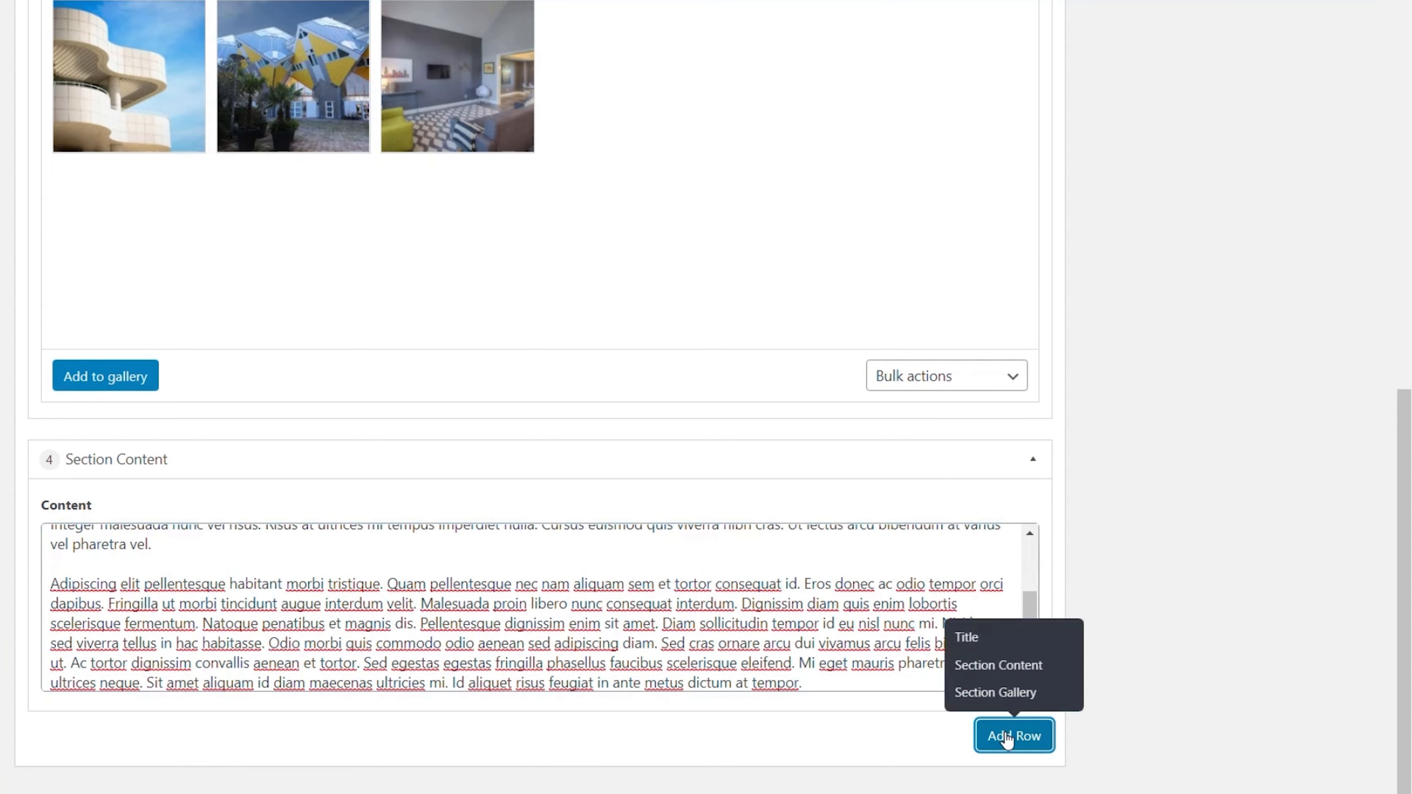
left_click(1009, 695)
scroll(748, 710, "down", 5)
scroll(484, 698, "down", 3)
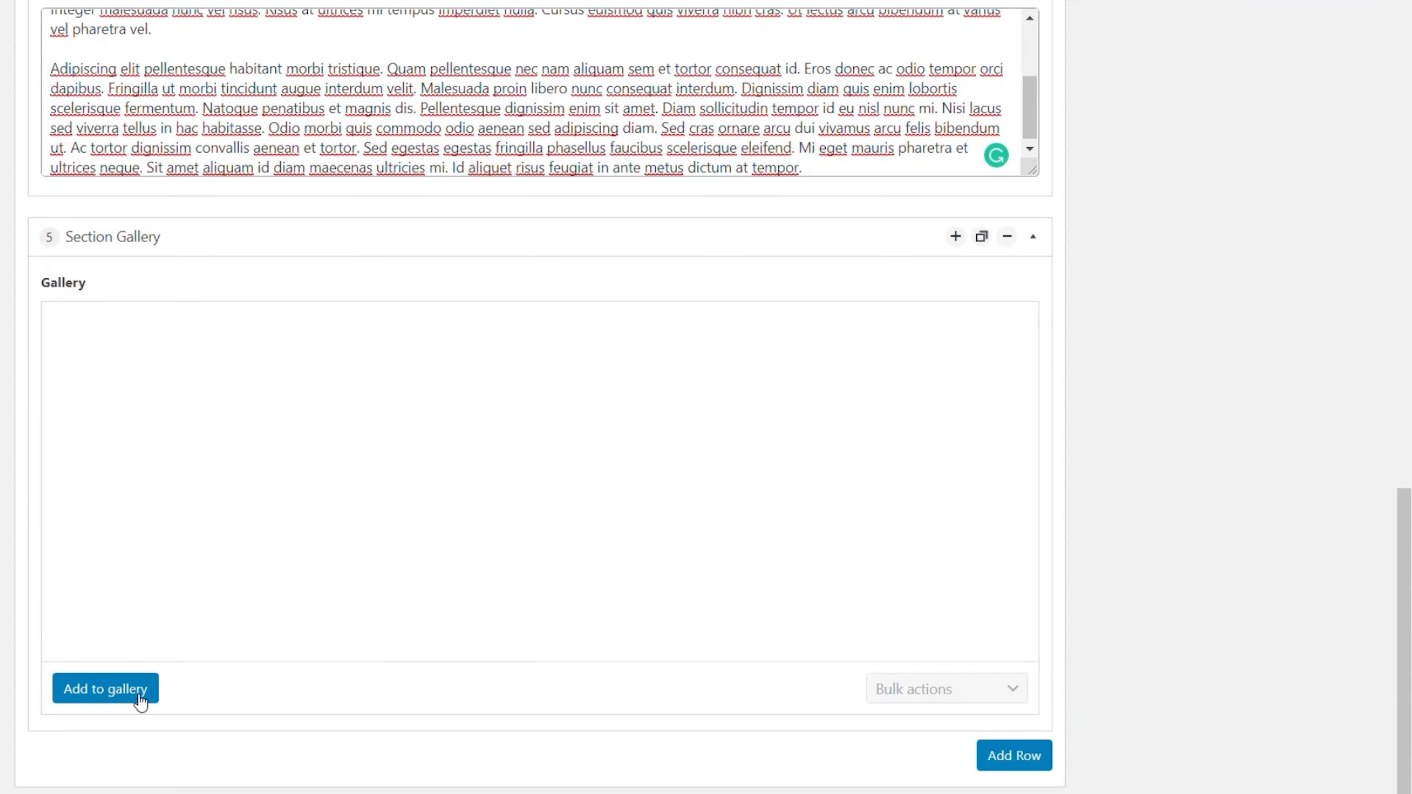
left_click(136, 696)
left_click(398, 257)
left_click(538, 255)
left_click(721, 283)
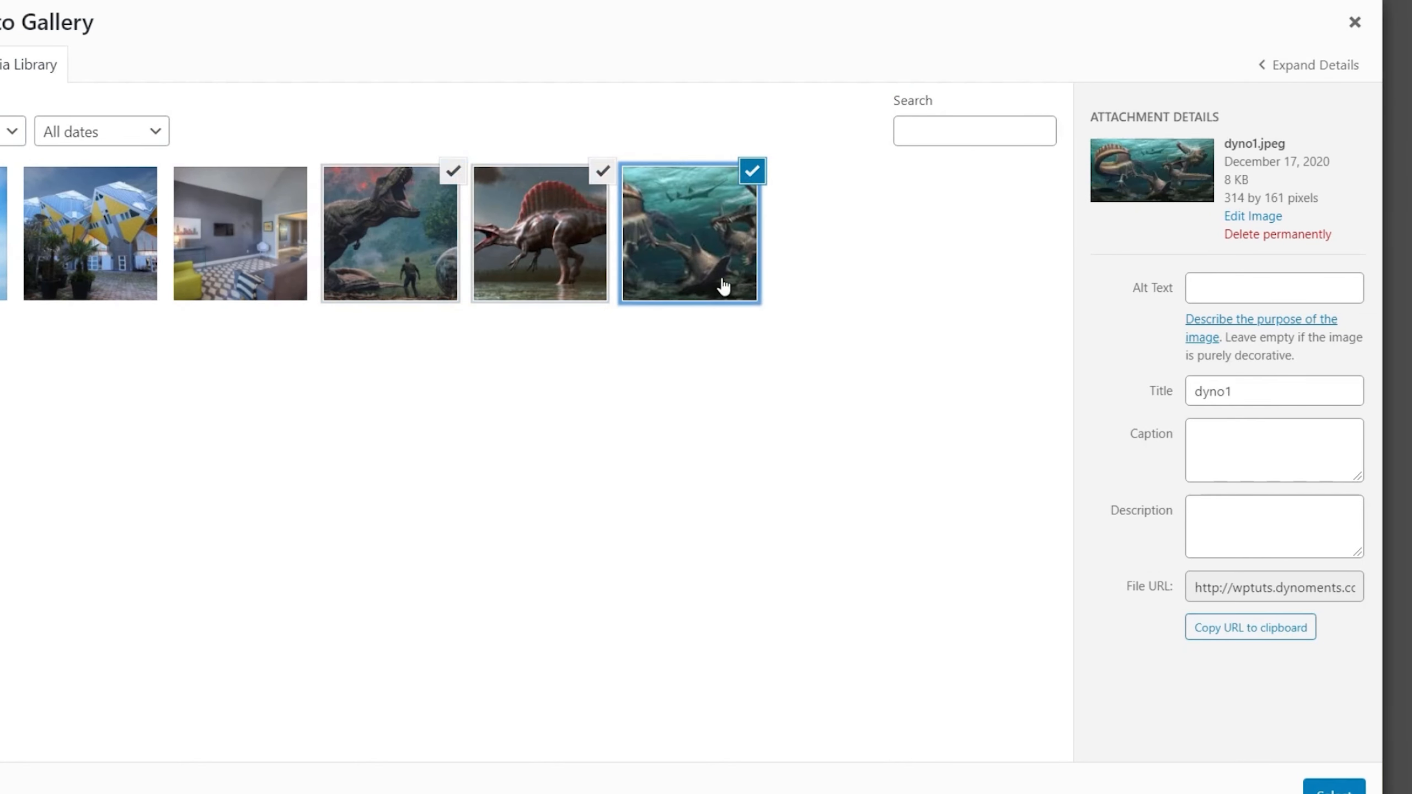
left_click(1334, 787)
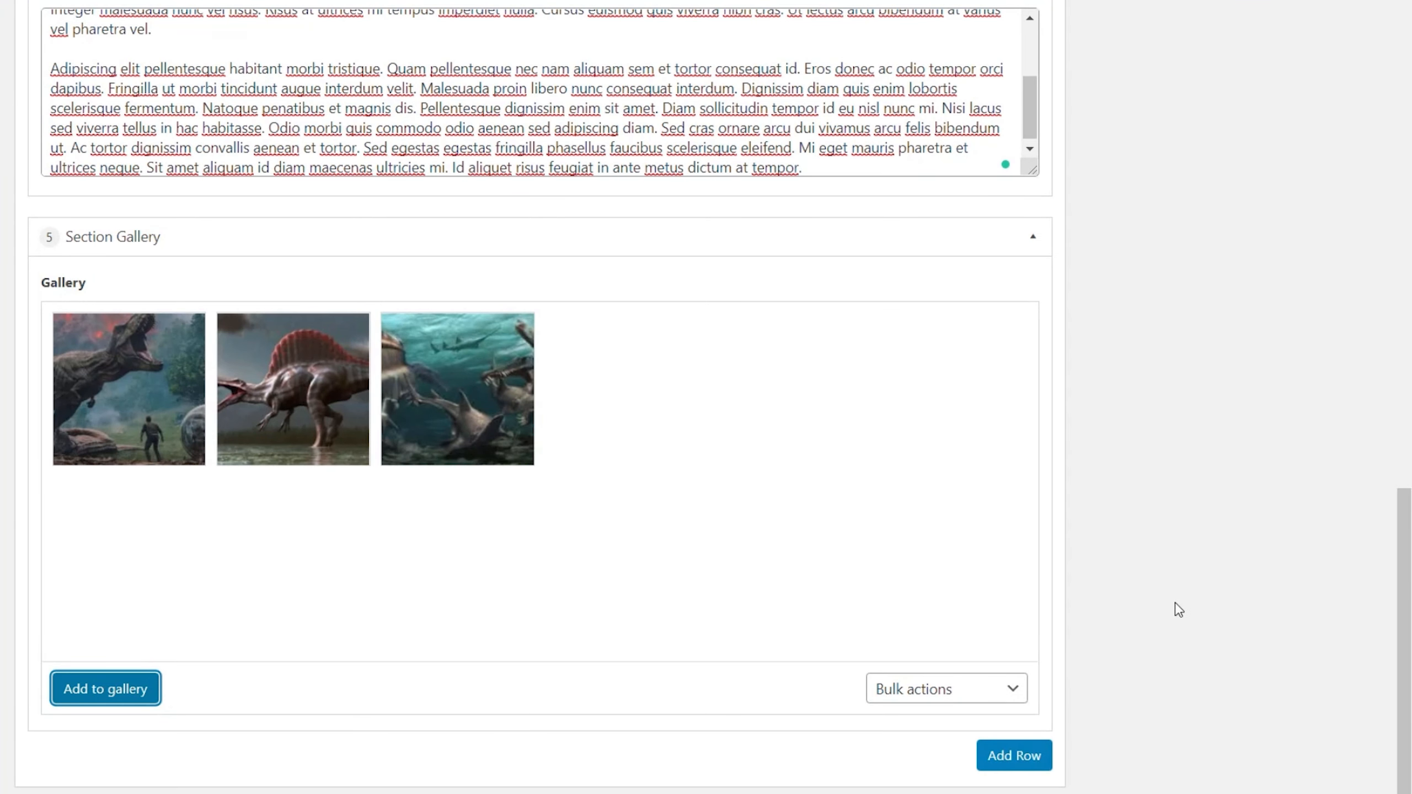
Step: Publish the Sample Flexible Content page
scroll(1173, 608, "up", 20)
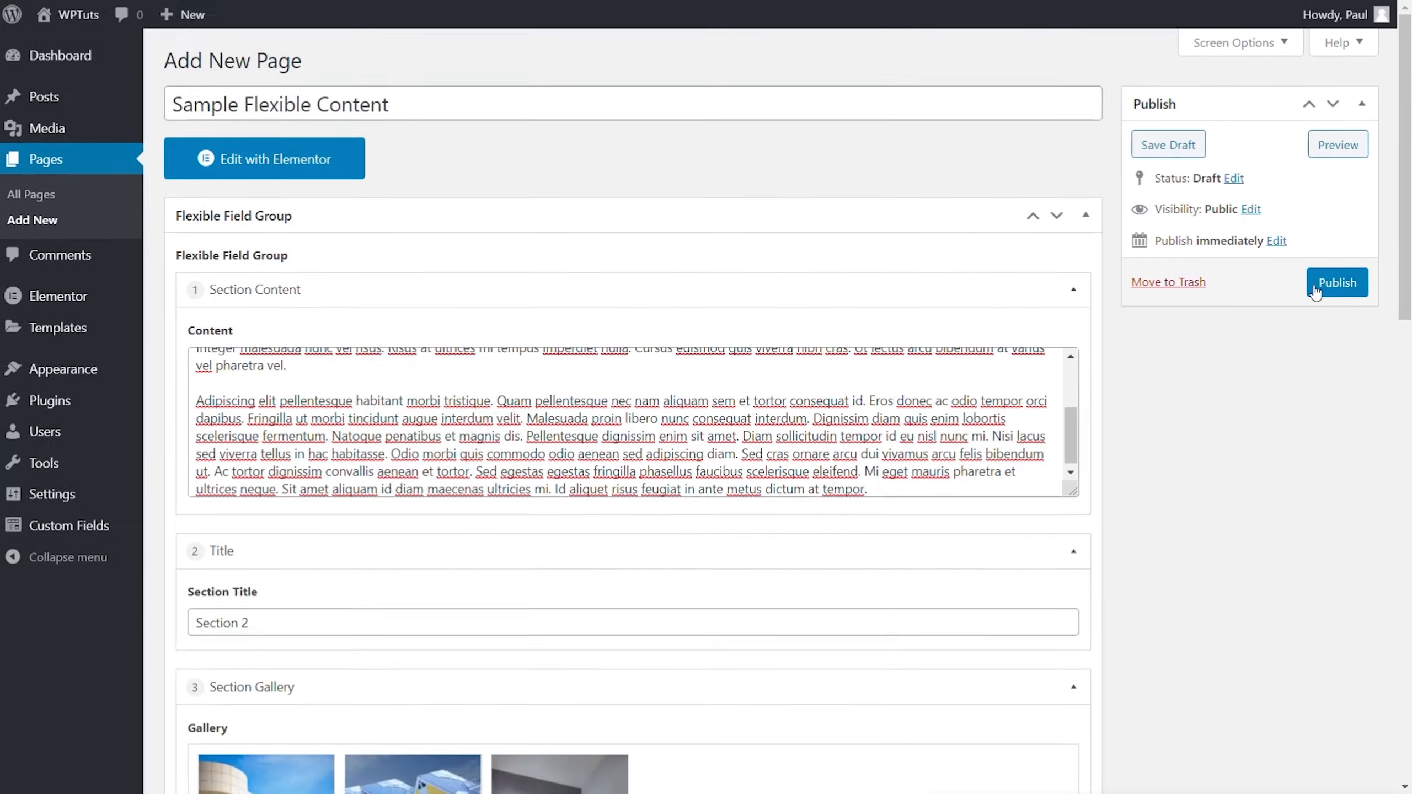
left_click(1317, 282)
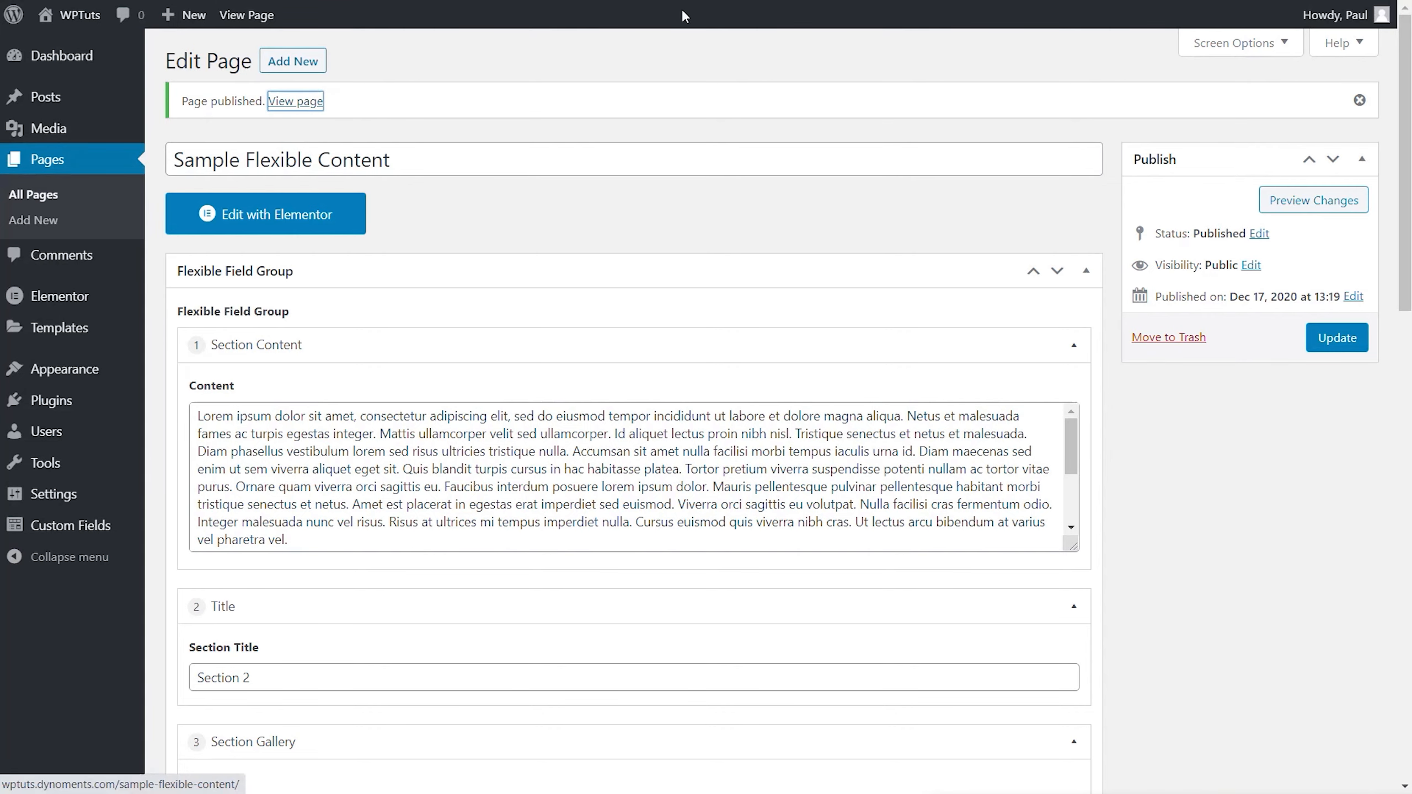
Step: View the published page and inspect its sections and the gallery image lightboxes
left_click(296, 102)
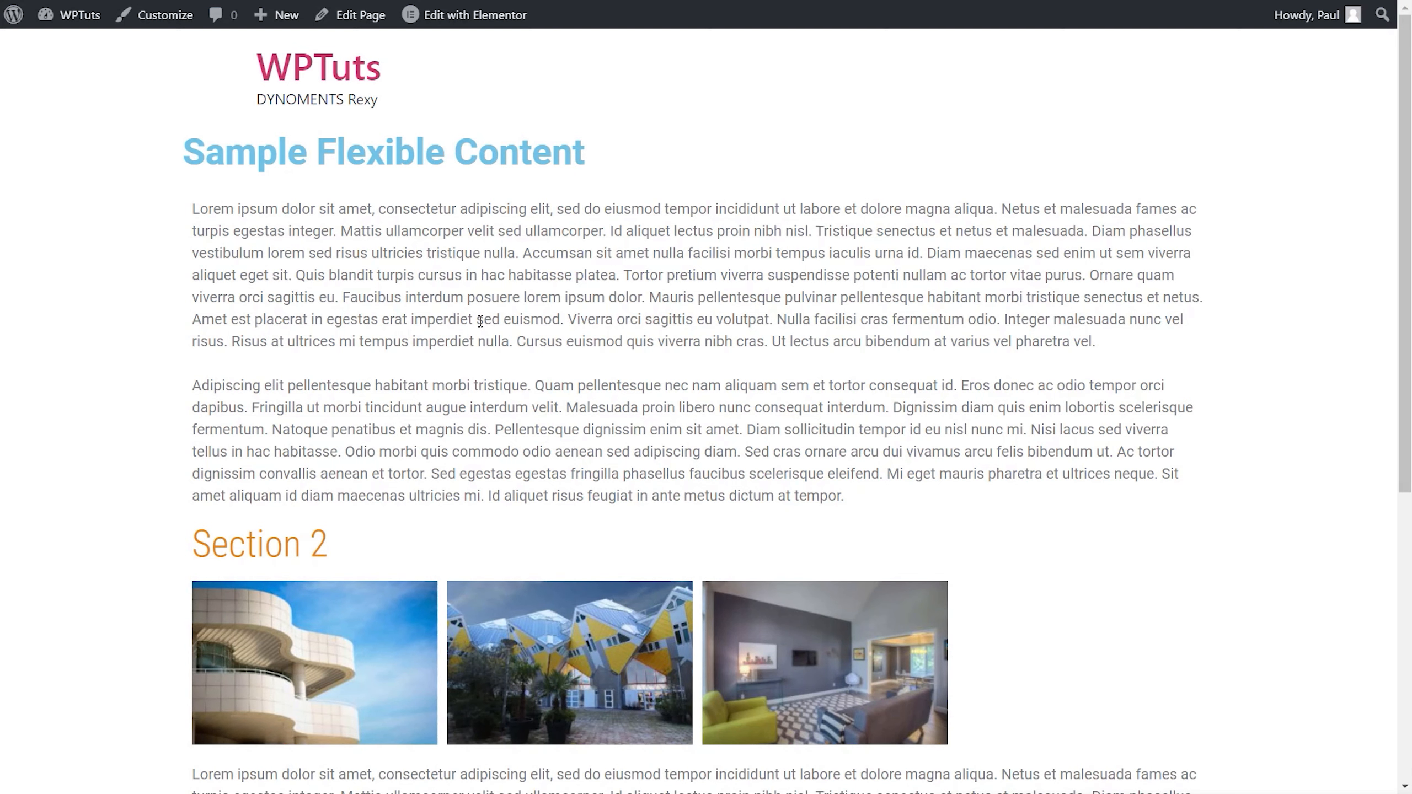
scroll(480, 322, "down", 2)
left_click_drag(330, 451, 190, 467)
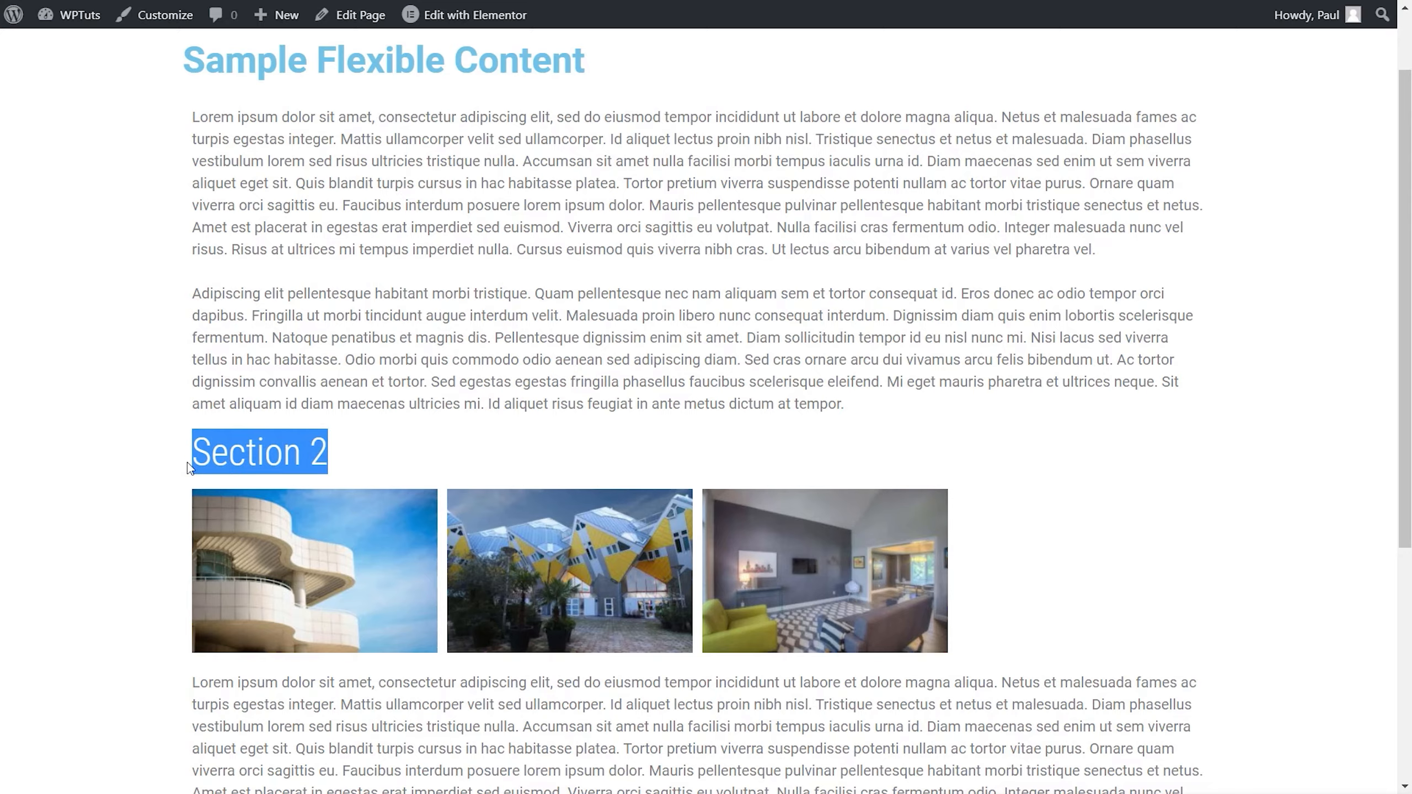
scroll(190, 467, "down", 6)
left_click(350, 289)
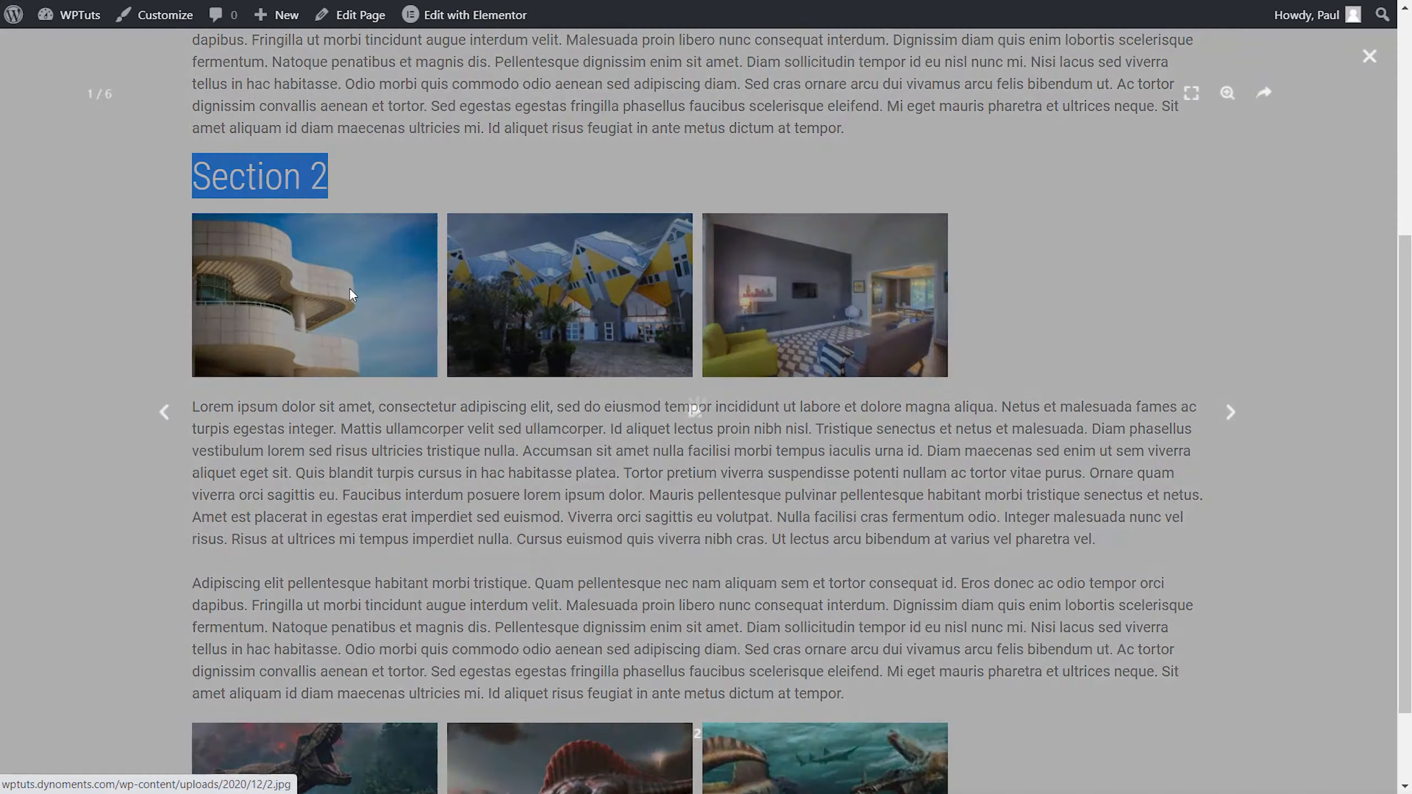
left_click(1369, 57)
scroll(279, 313, "down", 2)
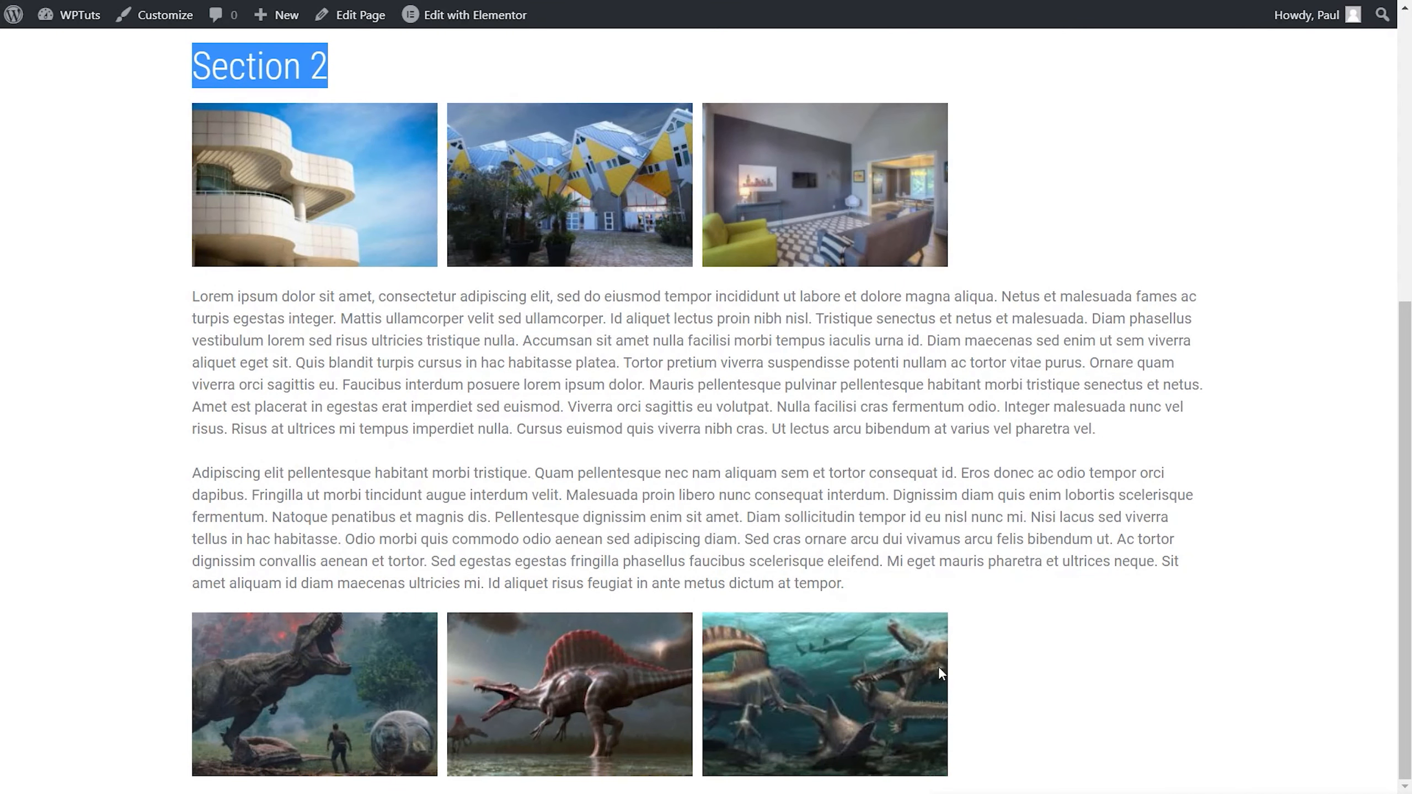
left_click(314, 718)
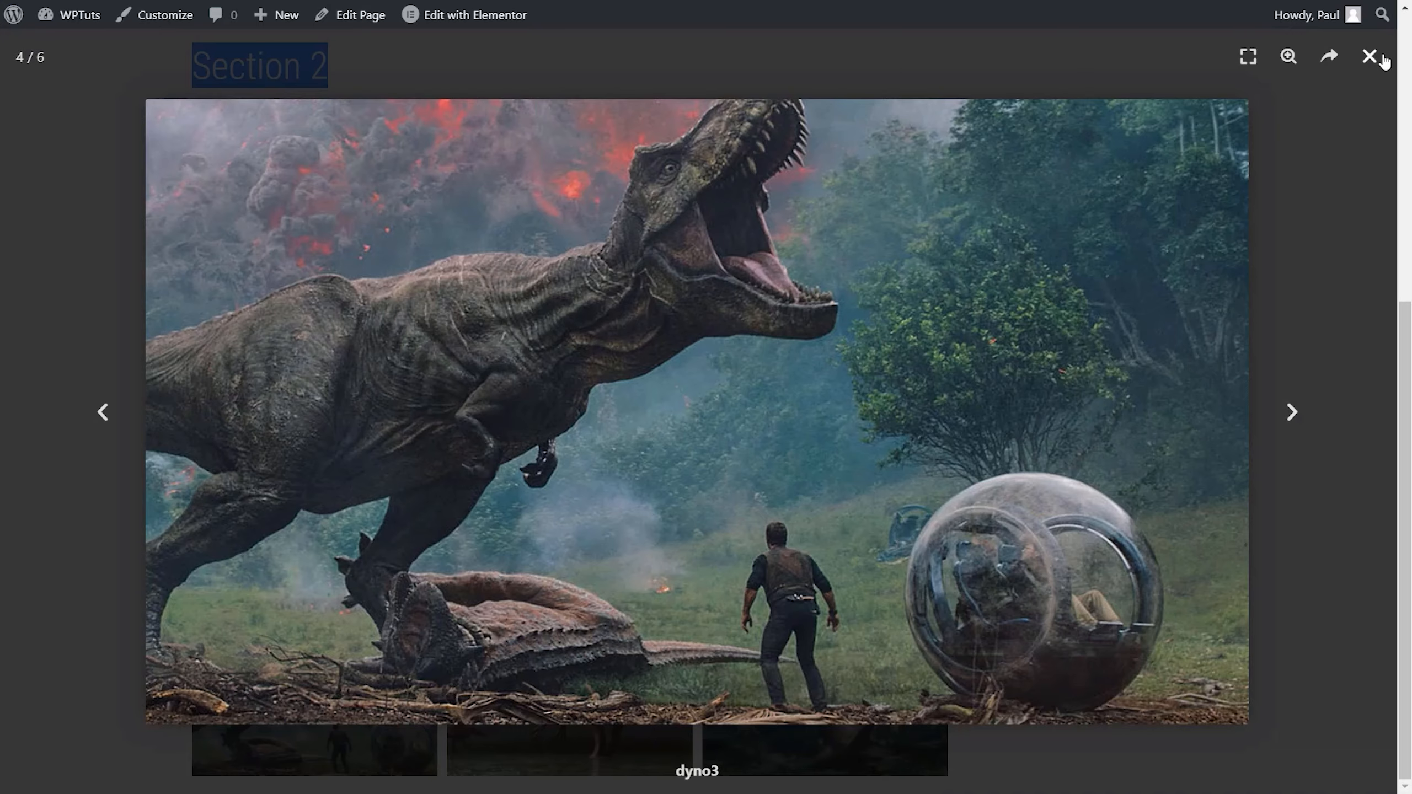
left_click(1371, 58)
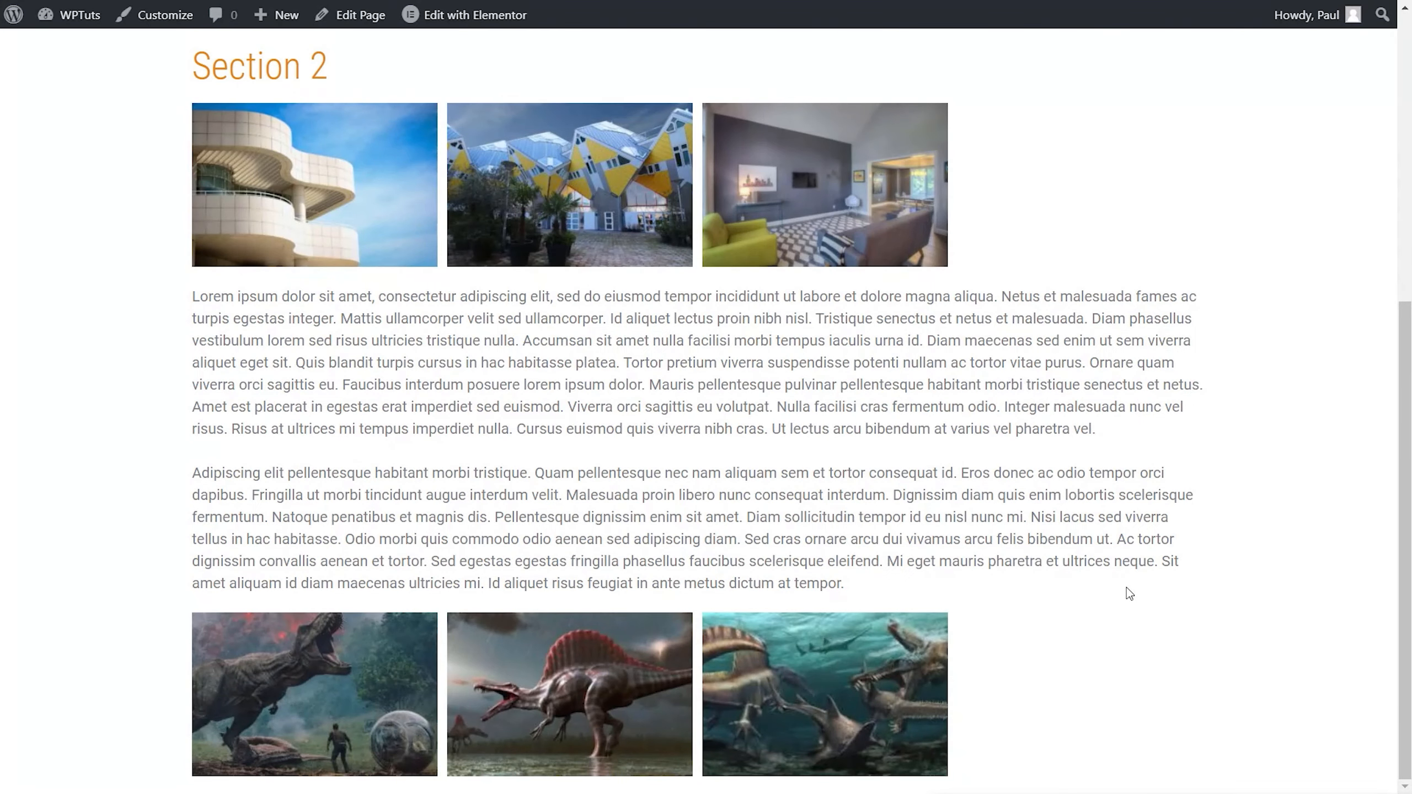
scroll(1129, 593, "up", 5)
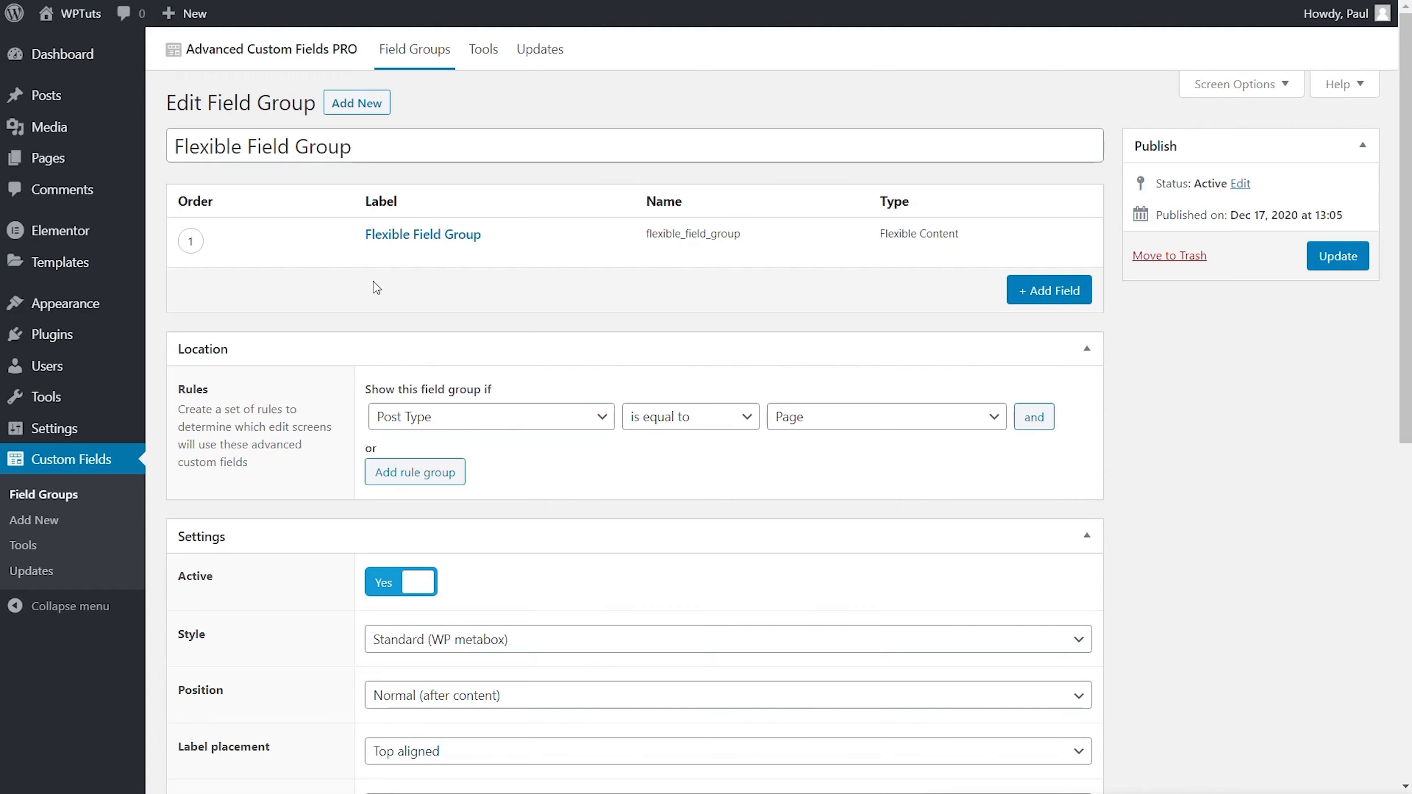
Step: Open the Flexible Field Group field and add a new layout labelled Advanced Test named advanced_test_layout
left_click(409, 235)
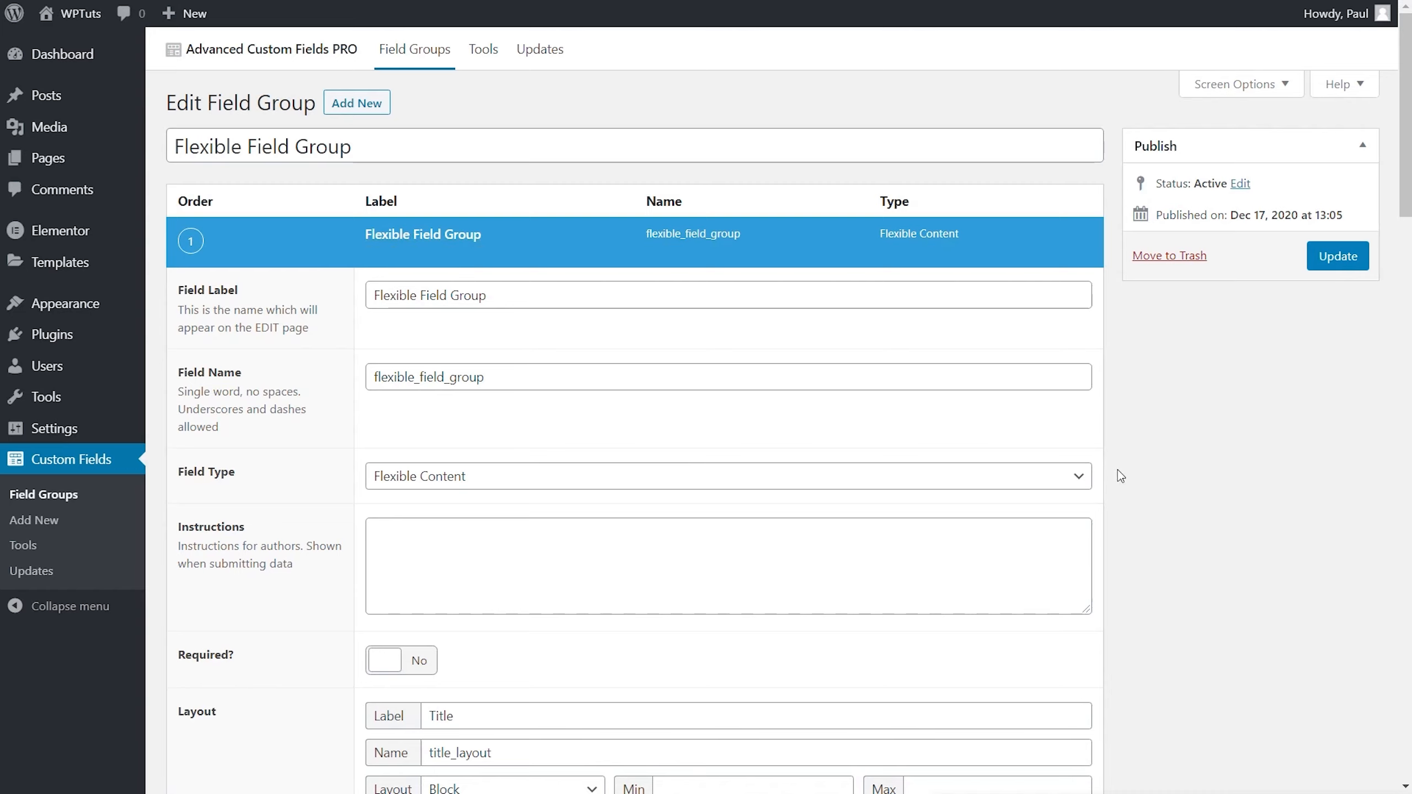
scroll(1129, 471, "down", 12)
scroll(1131, 473, "down", 2)
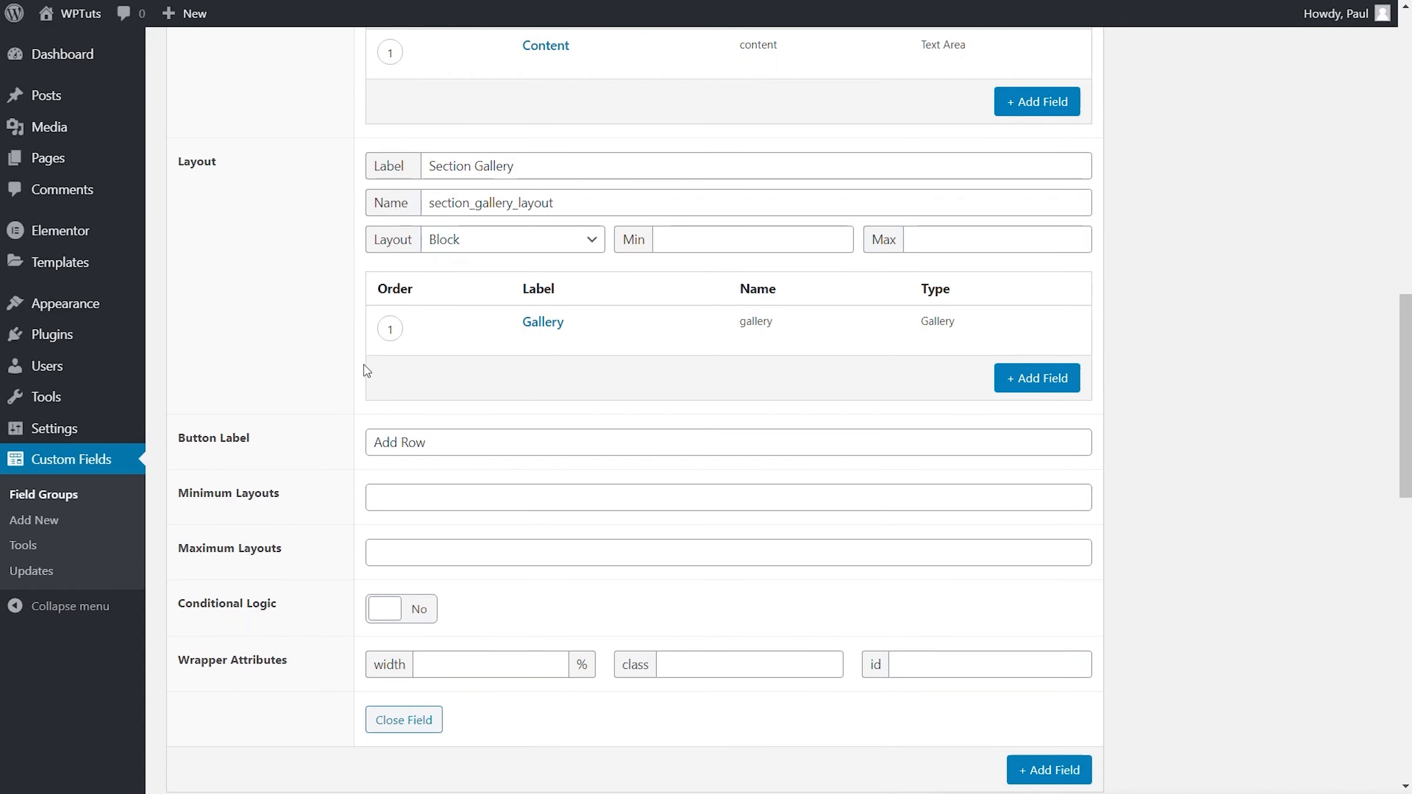
left_click(201, 236)
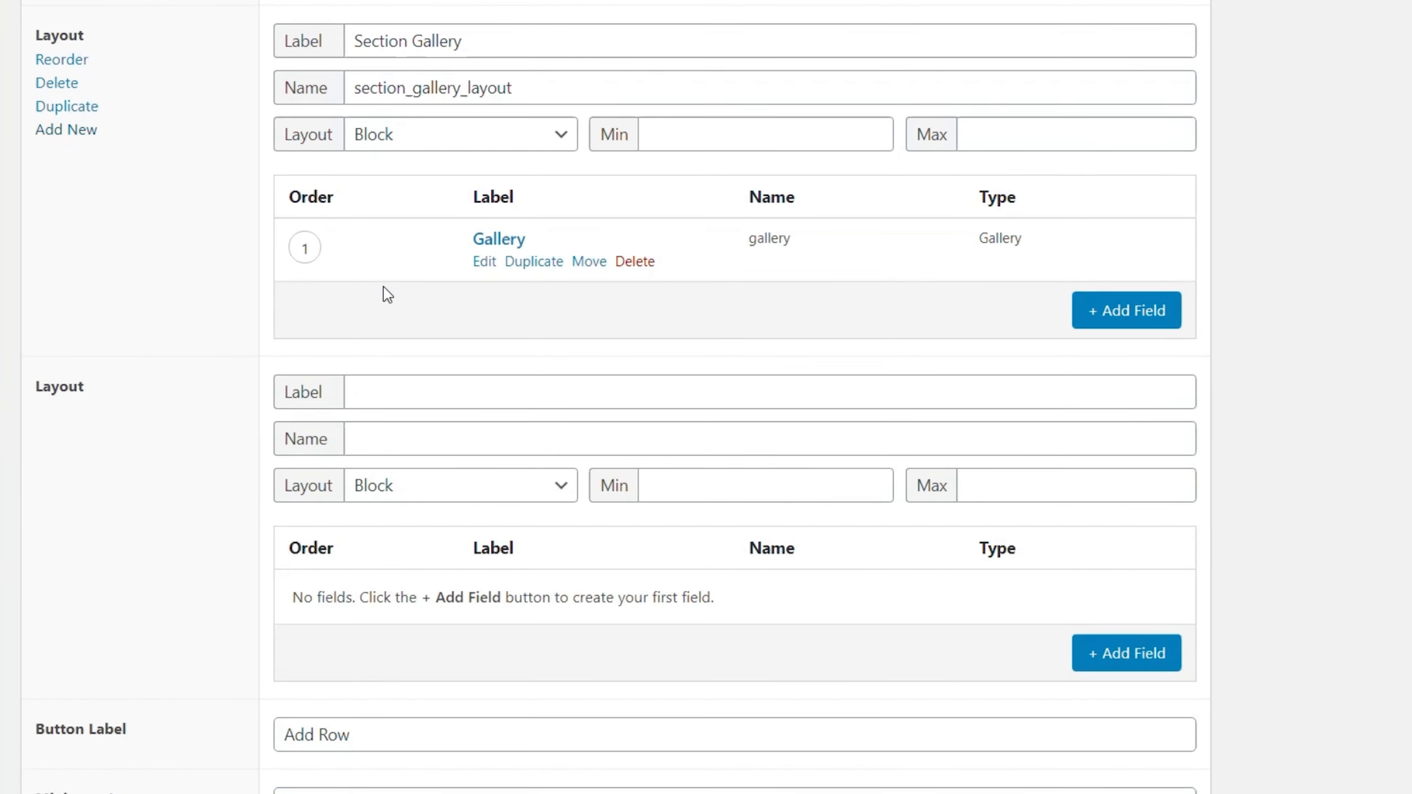
left_click(428, 384)
type("Advanced Test")
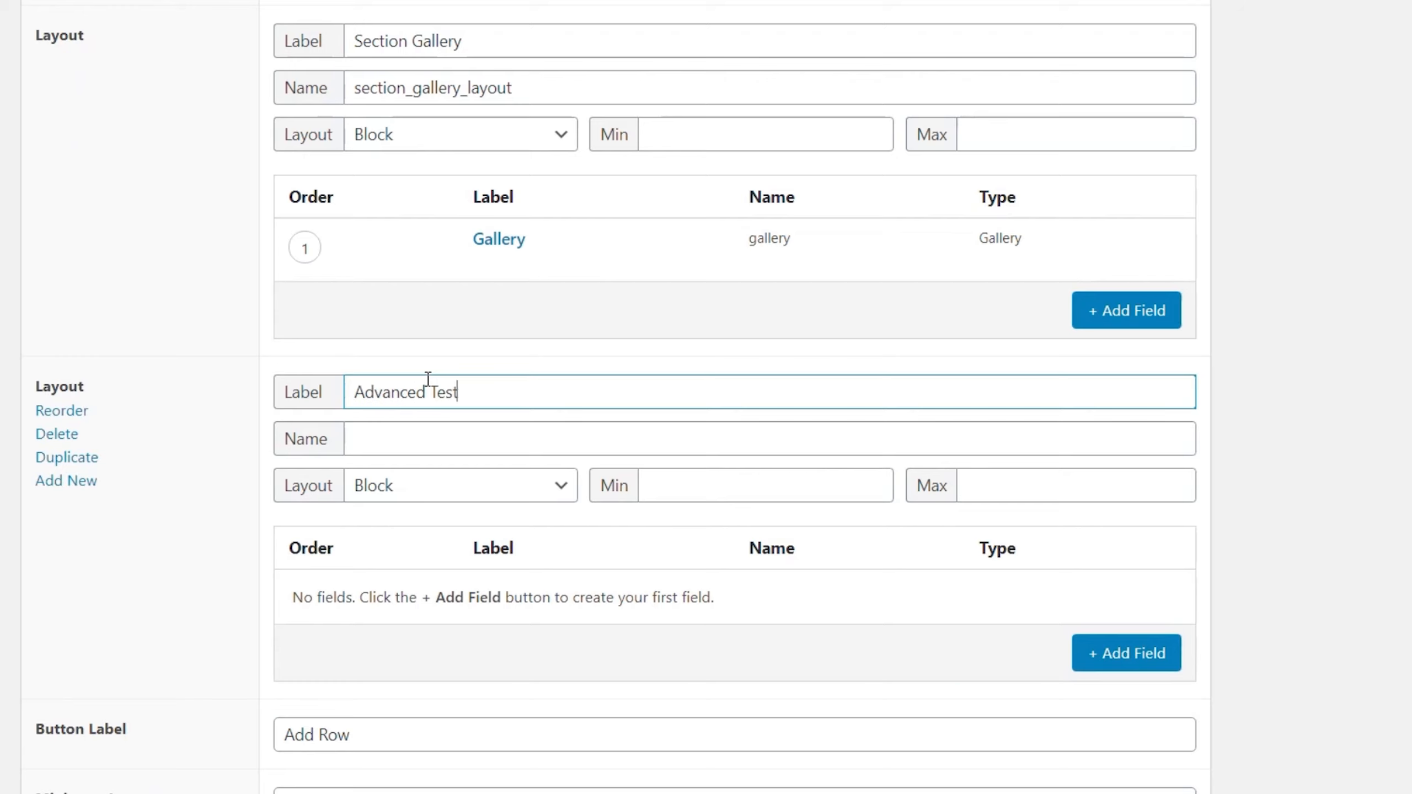
left_click(520, 445)
type("_layout")
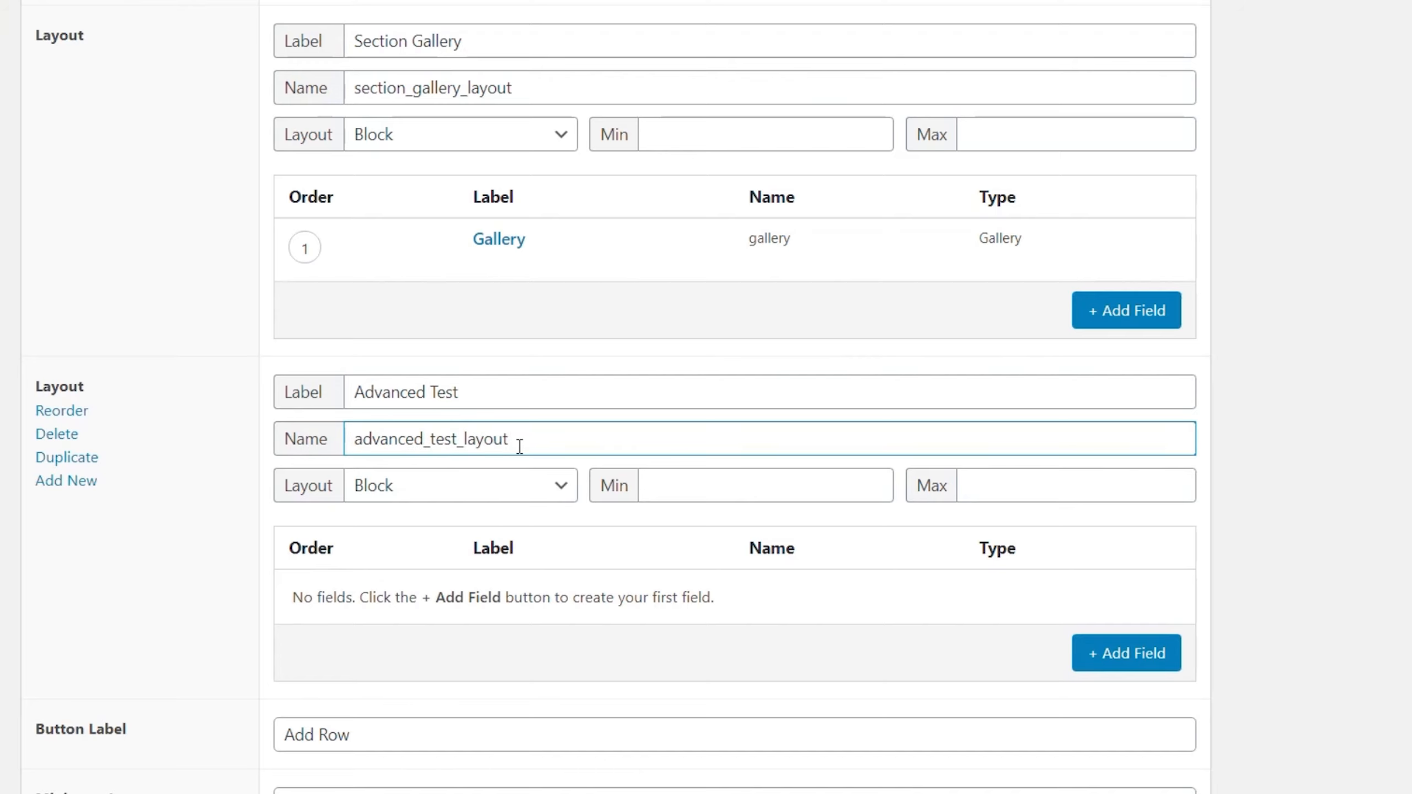
left_click(1318, 527)
Step: Add a text field labelled Test Title to the Advanced Test layout
scroll(1317, 527, "down", 2)
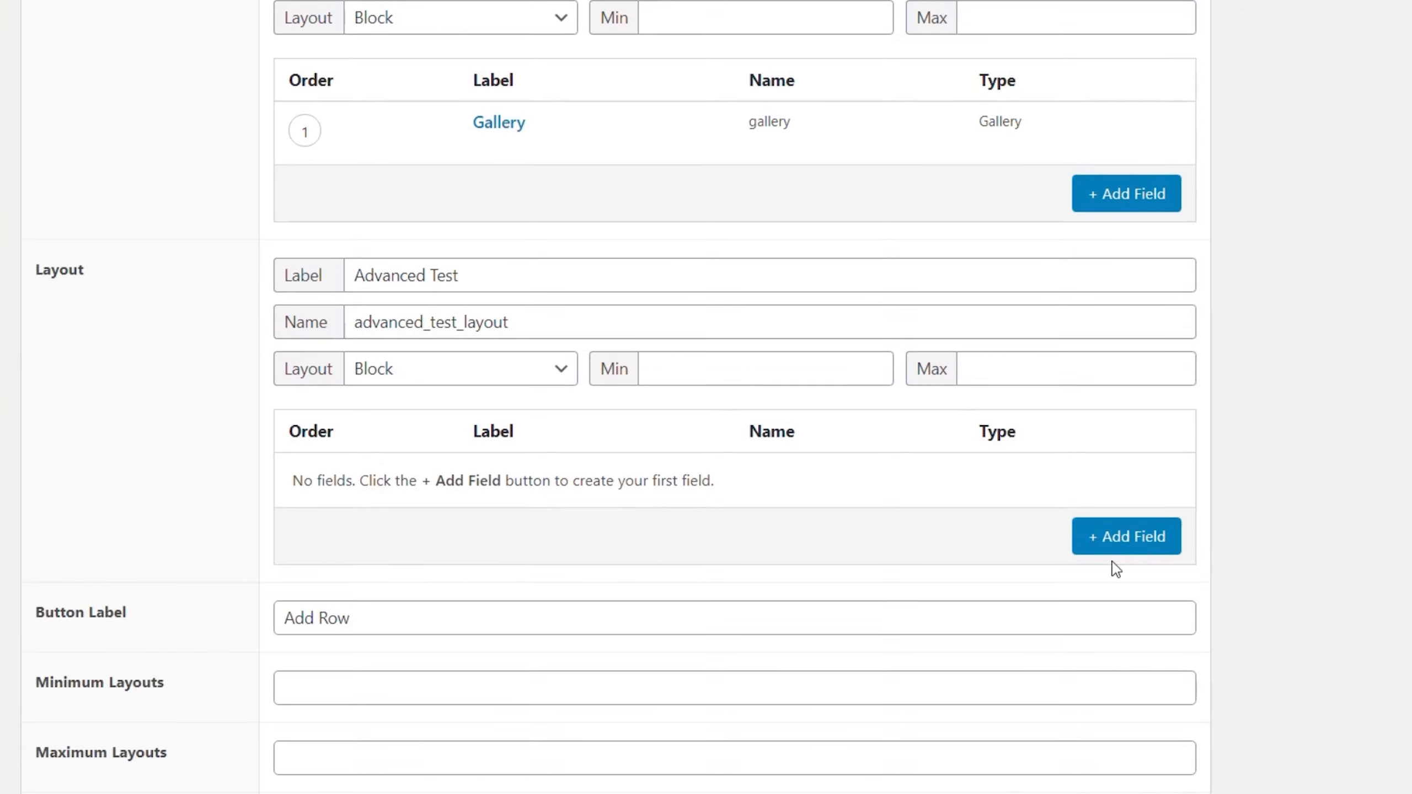
scroll(1112, 561, "down", 2)
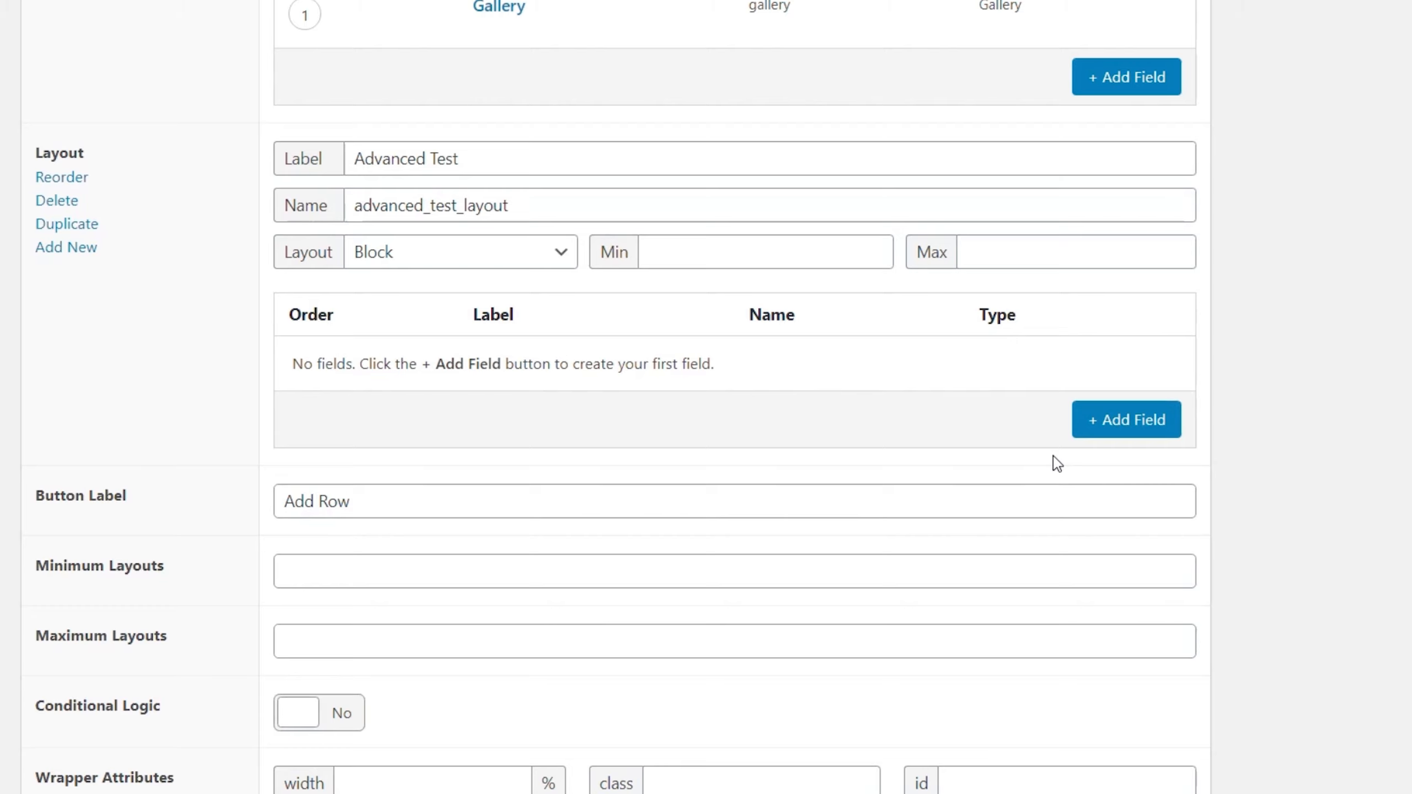
left_click(1128, 421)
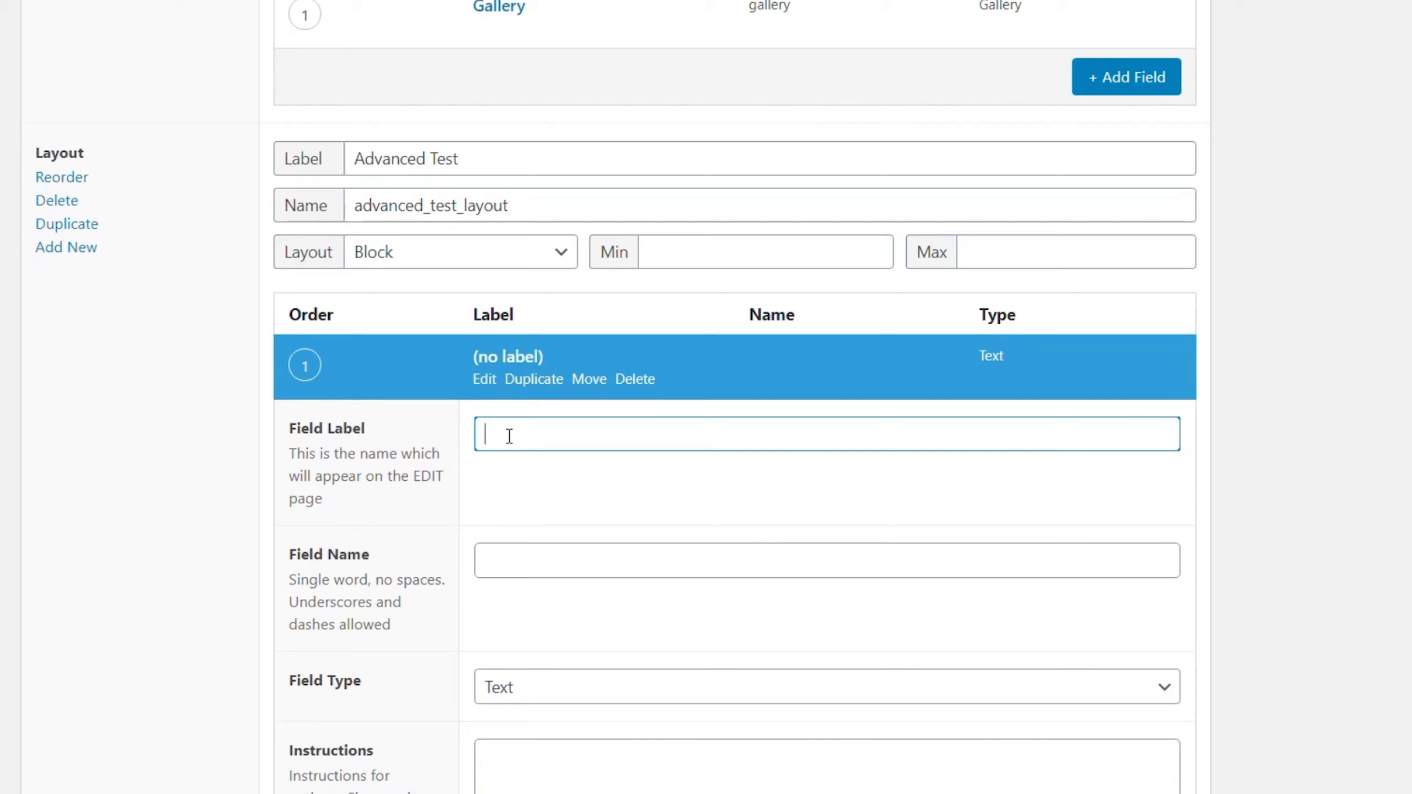
type("Test Title")
left_click(625, 547)
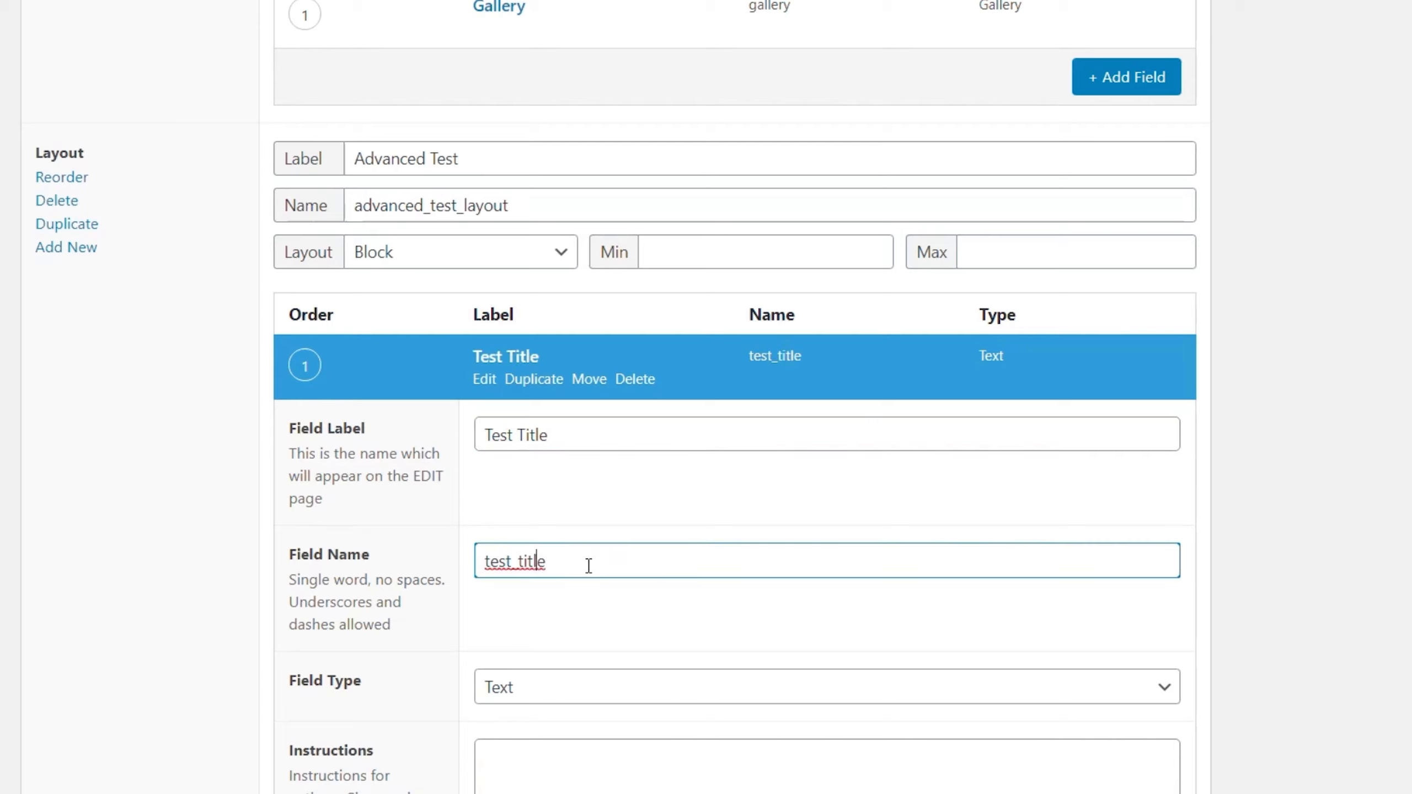
Step: Add a second field labelled Test Image to the Advanced Test layout
scroll(832, 654, "down", 2)
scroll(1258, 622, "down", 10)
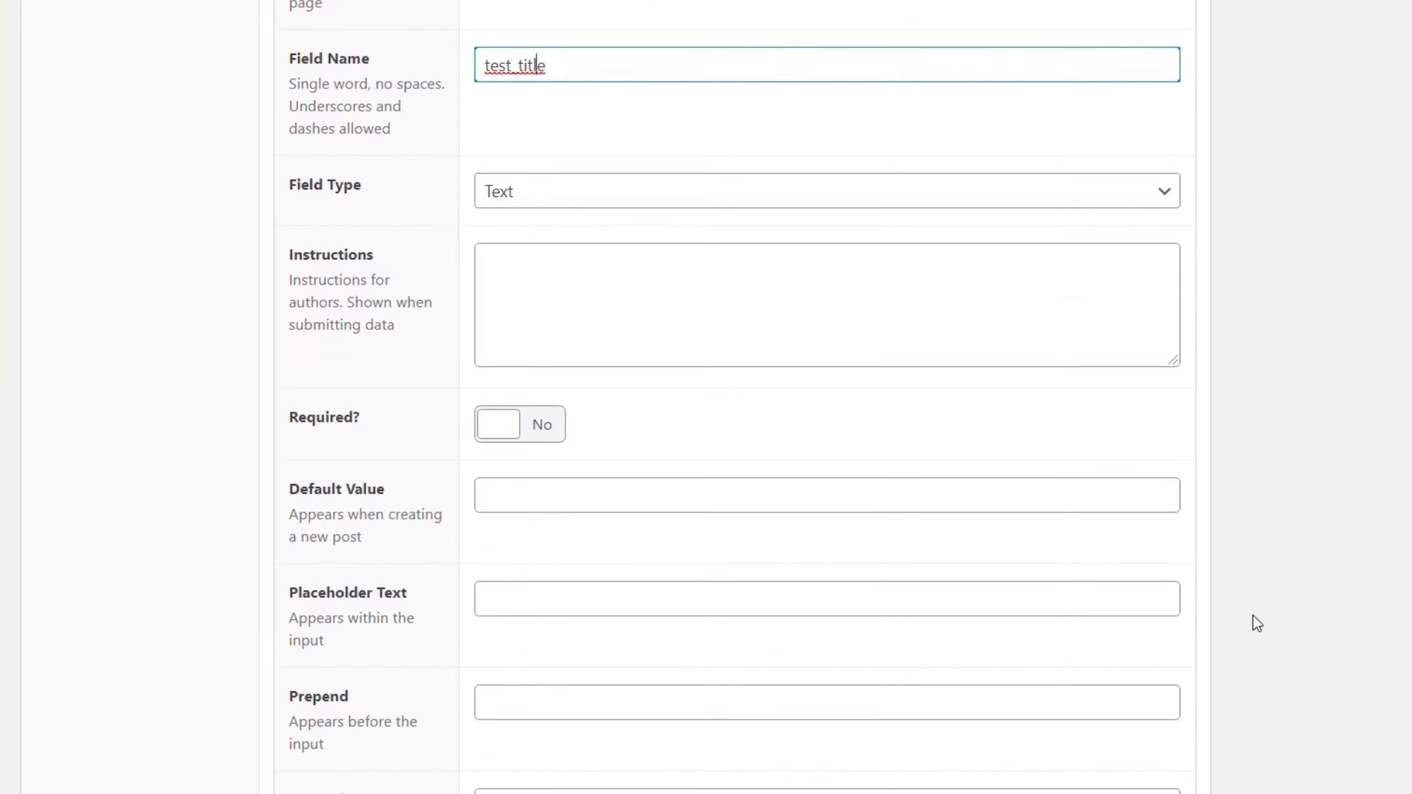
scroll(1258, 596, "down", 3)
left_click(1148, 534)
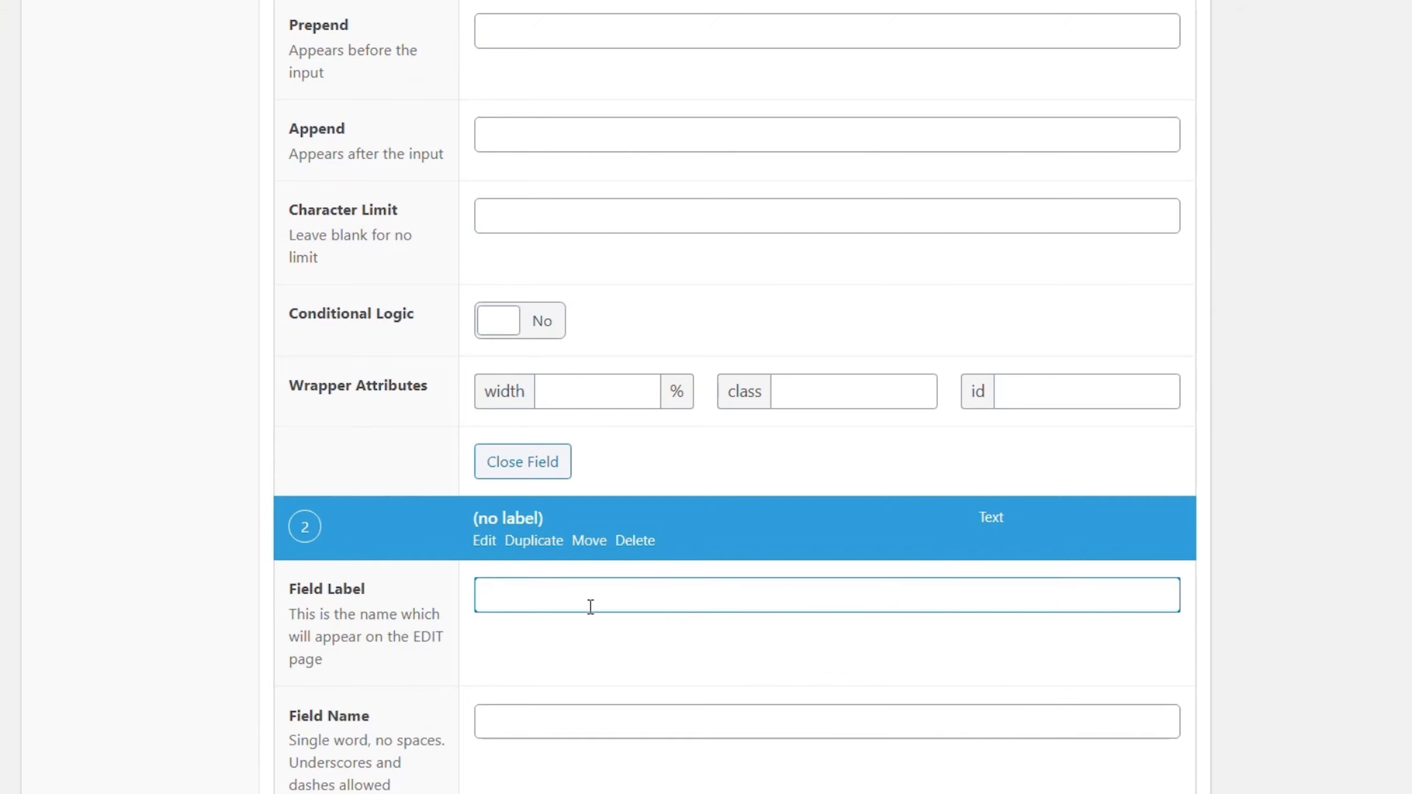
type("Test Image")
scroll(589, 612, "down", 3)
left_click(554, 487)
scroll(739, 601, "down", 5)
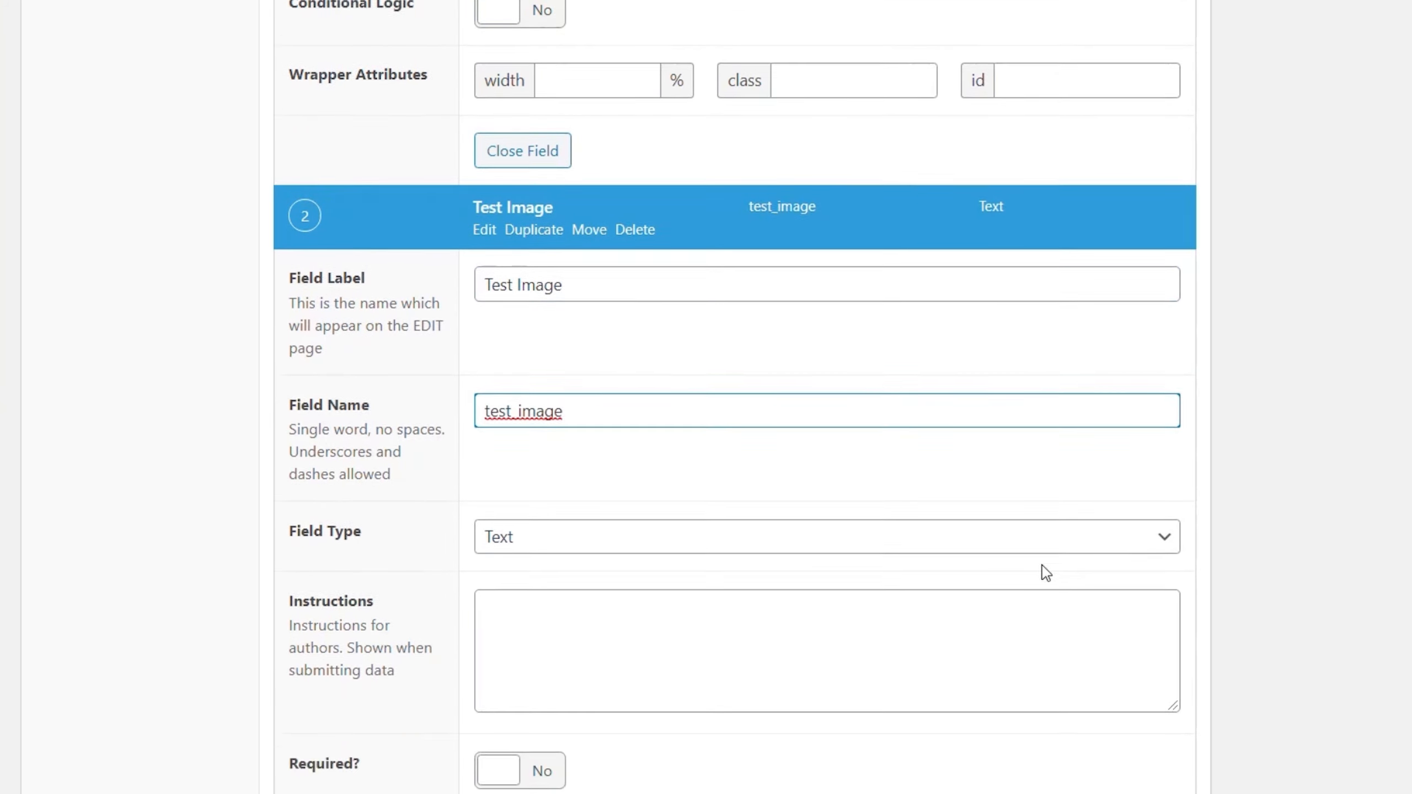
Step: Set the Test Image field's type to Image
left_click(558, 265)
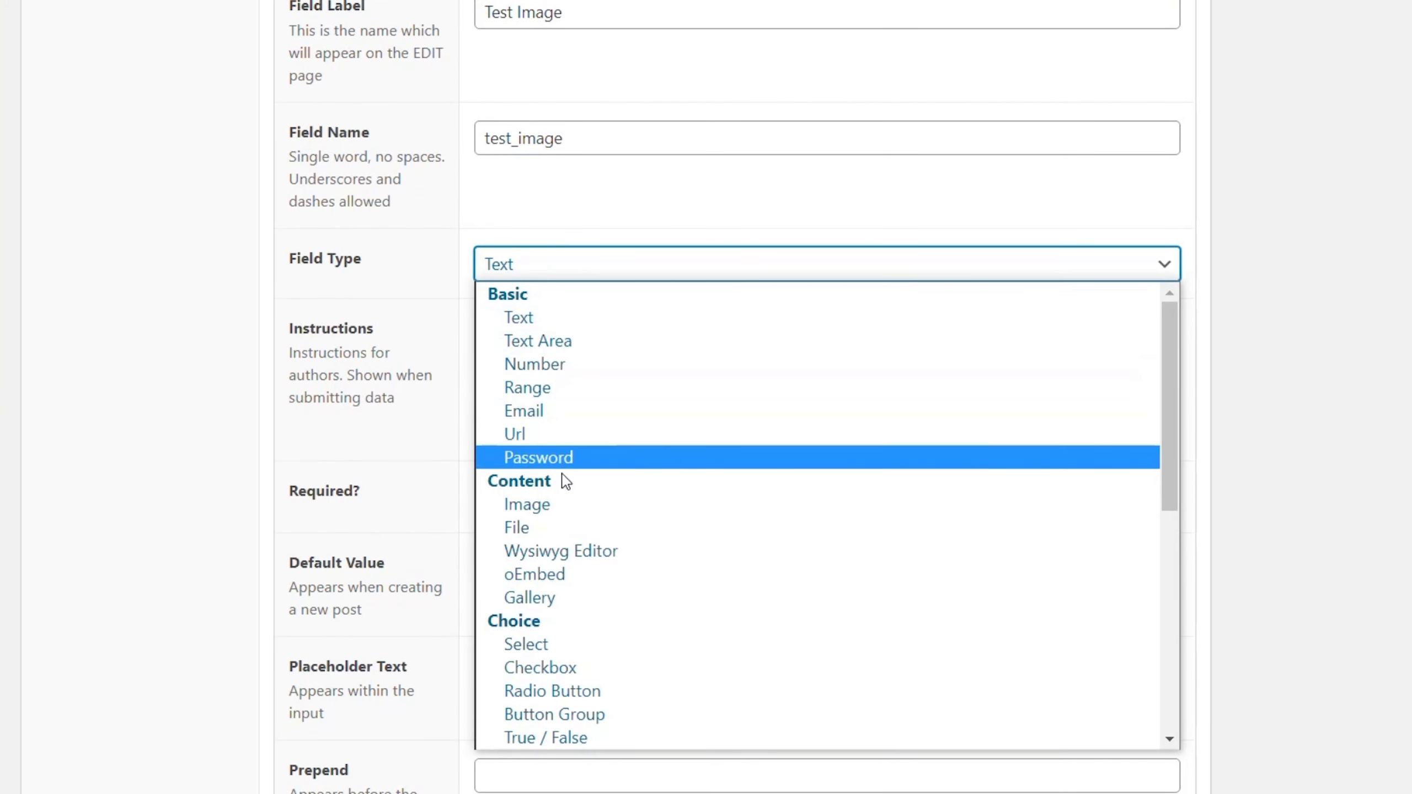
left_click(561, 505)
scroll(1319, 443, "down", 3)
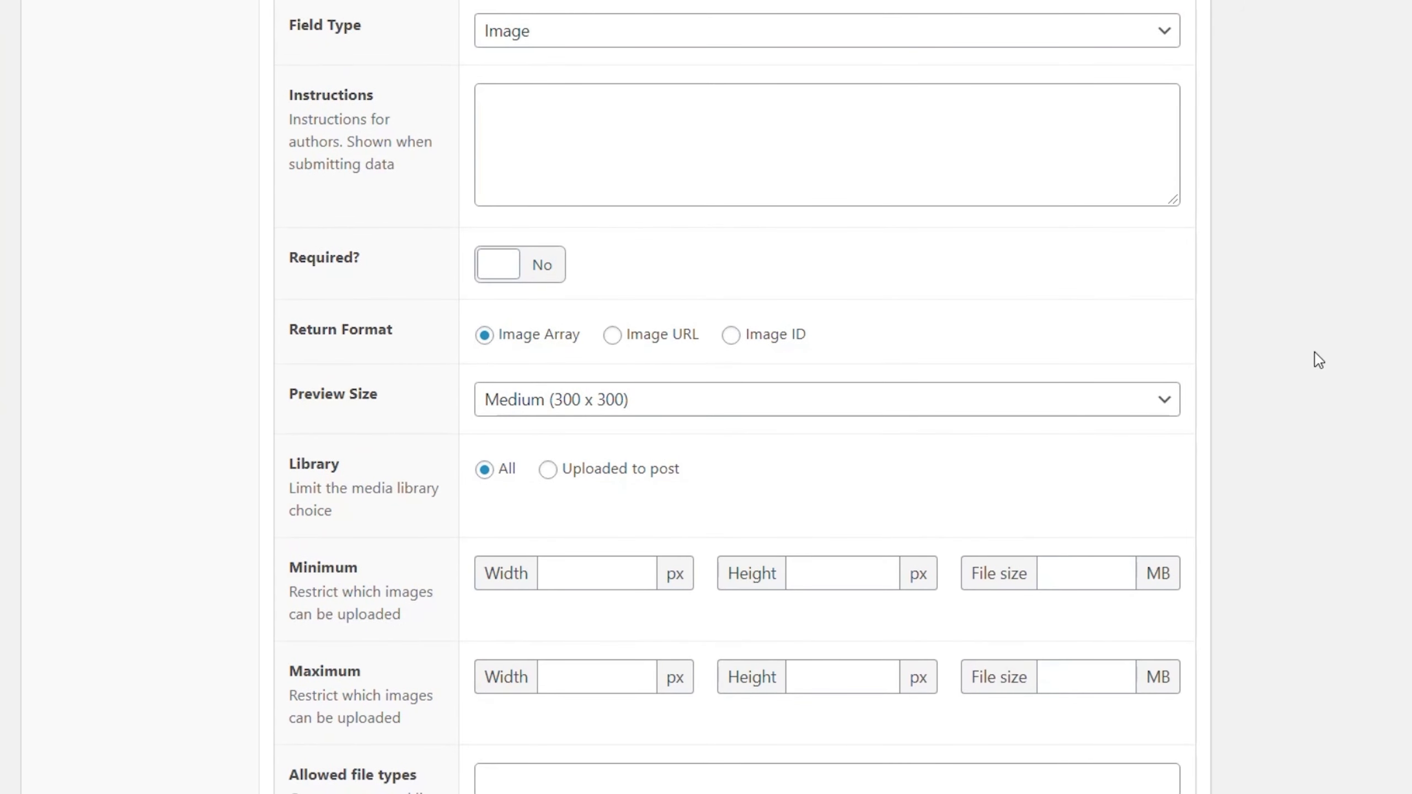
Step: Add a third field labelled Test Description to the Advanced Test layout
scroll(1316, 359, "down", 10)
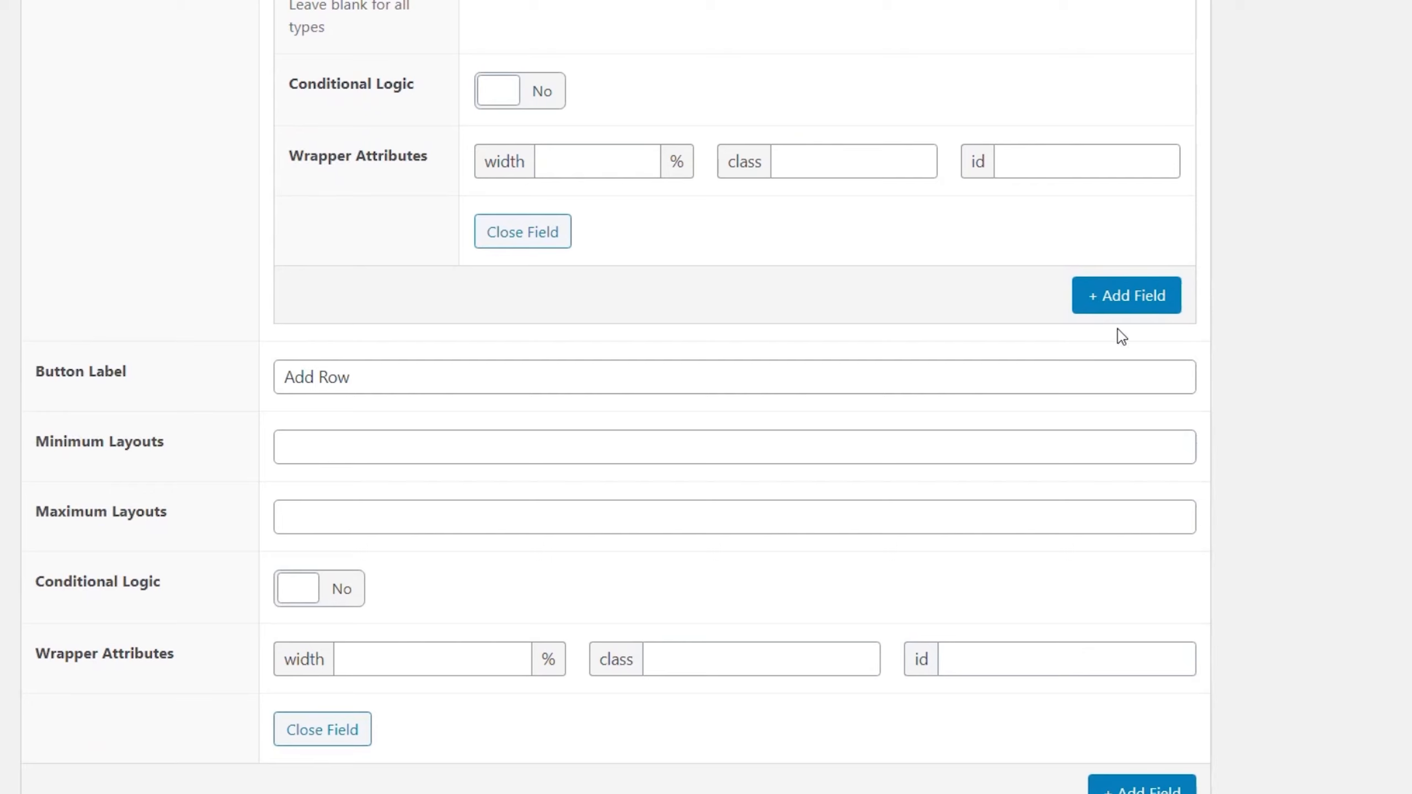
left_click(1125, 305)
type("Test Desc")
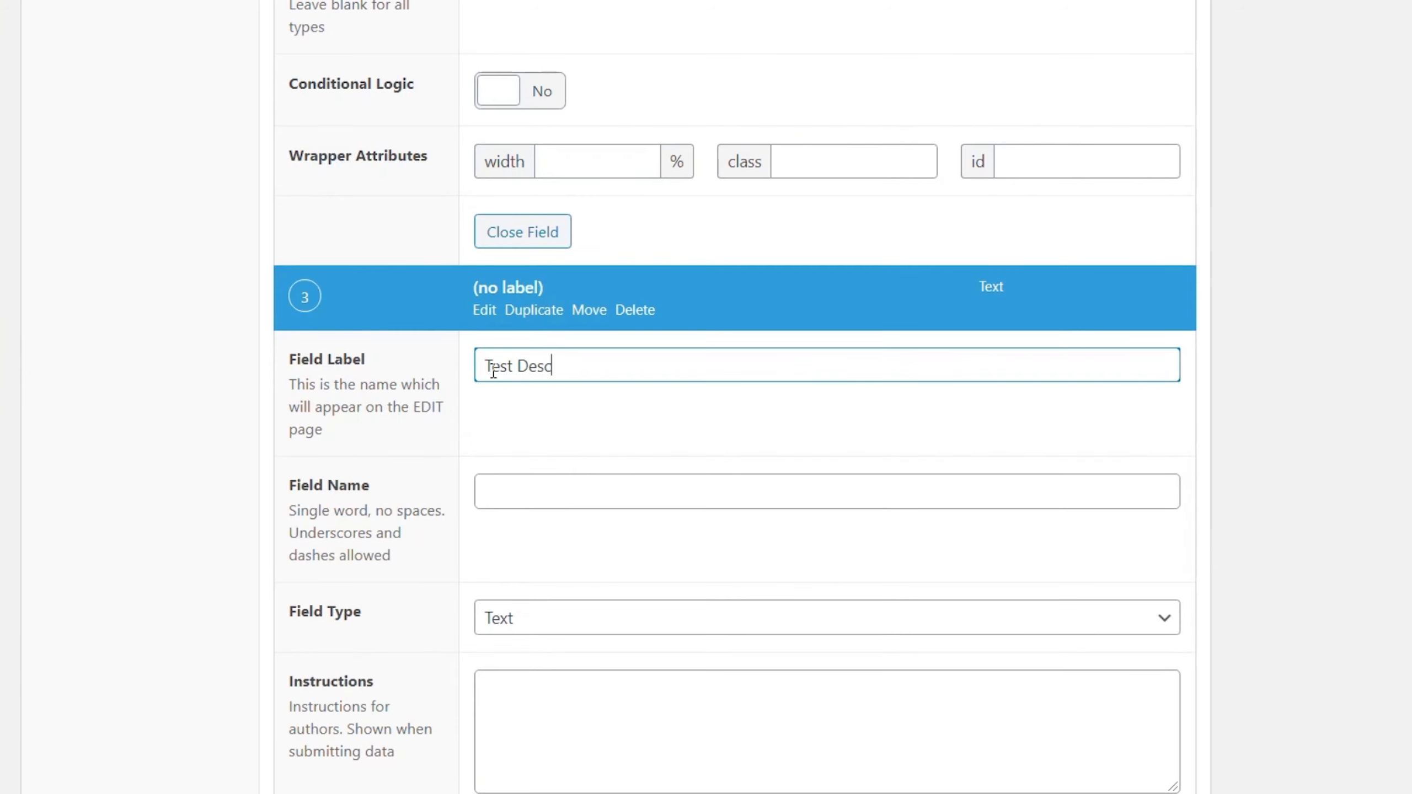
type("ription")
key("Tab")
Step: Set the Test Description field's type to Text Area and its new lines option to Automatically add <br>
left_click(636, 618)
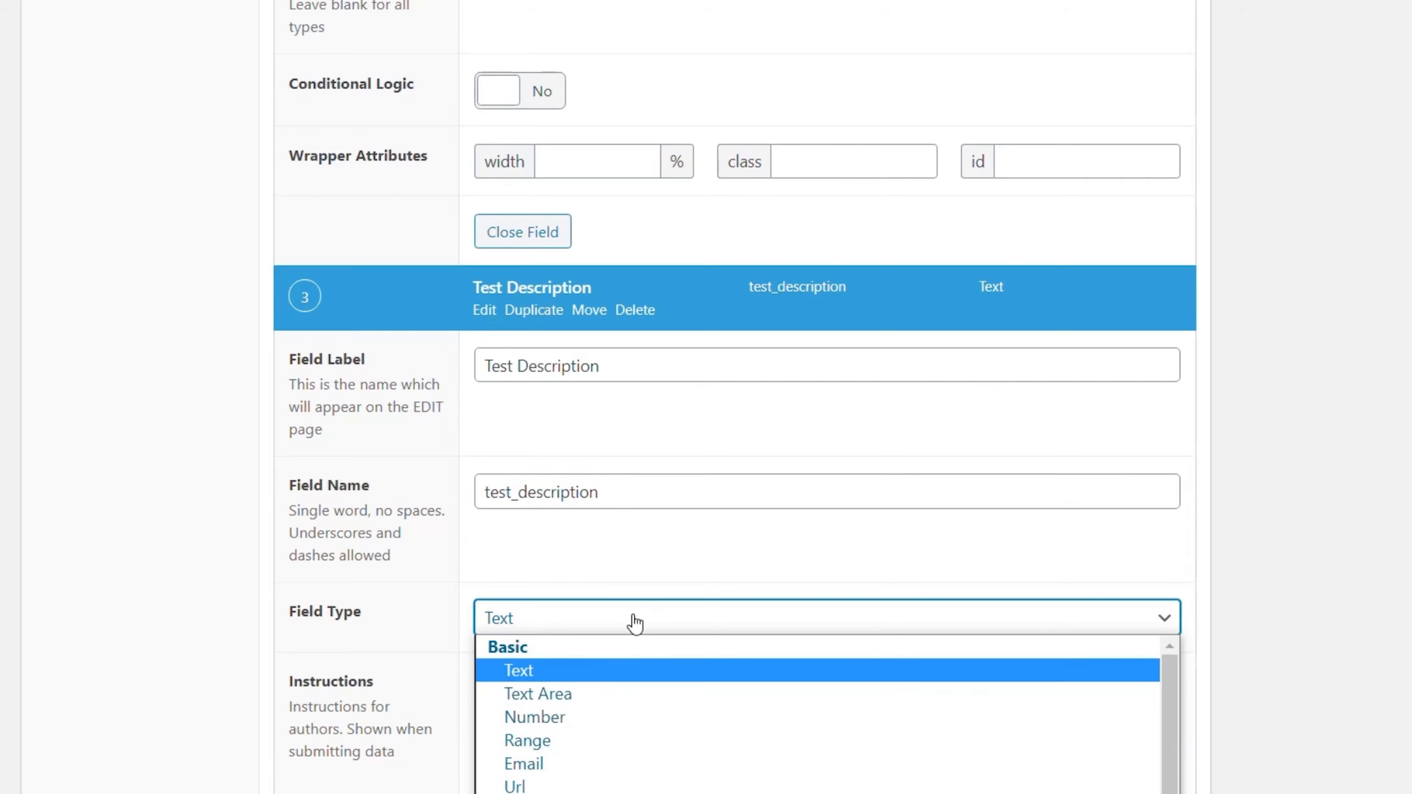
left_click(586, 693)
scroll(1368, 520, "down", 10)
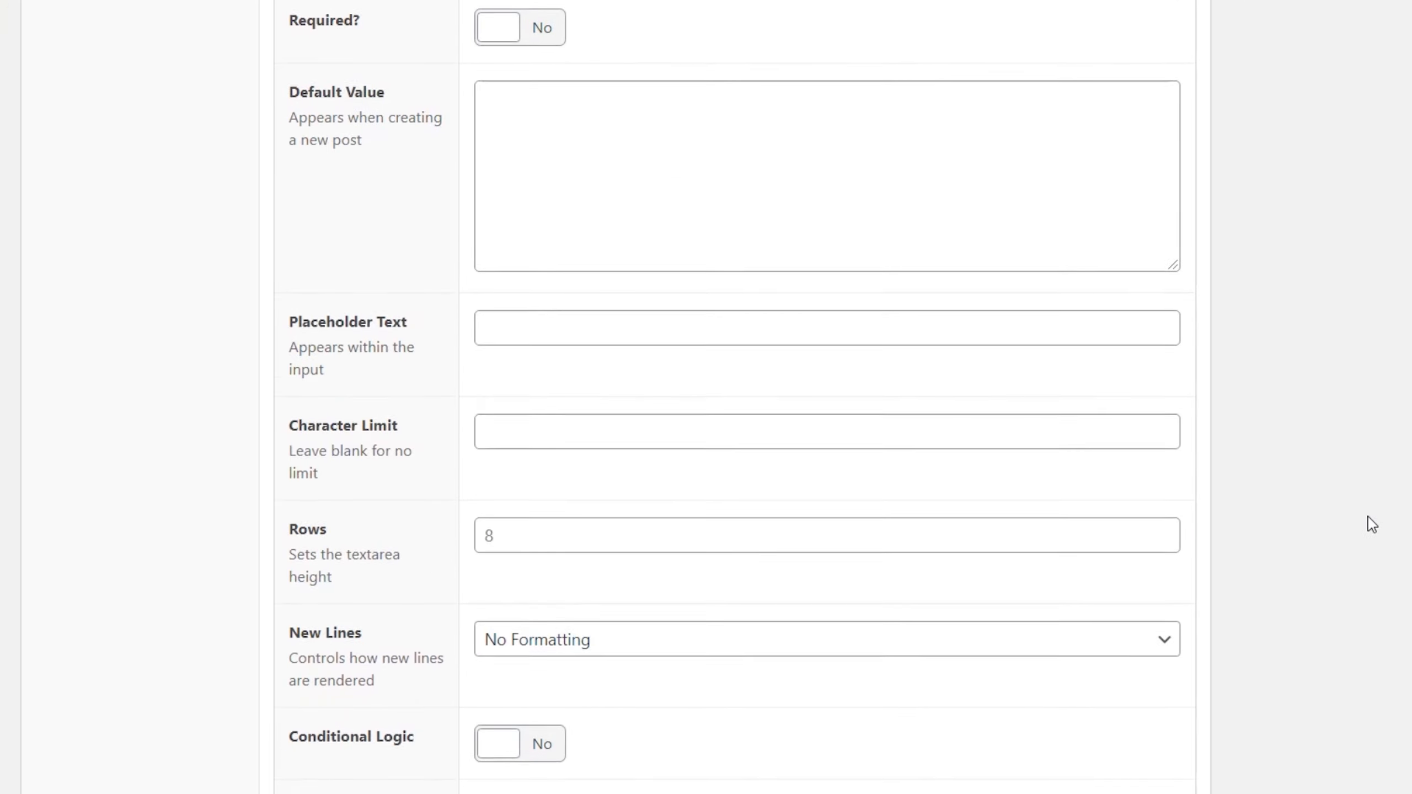
left_click(710, 425)
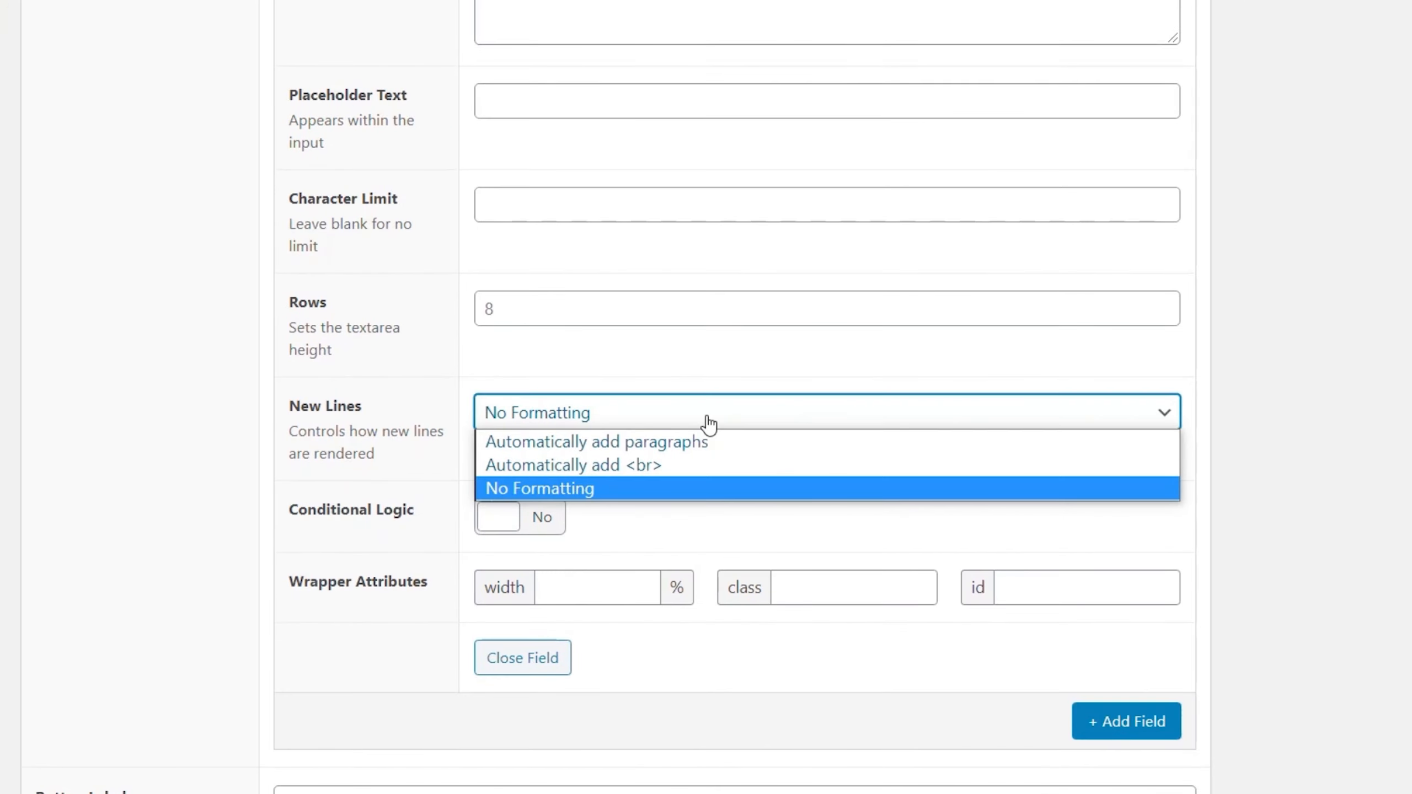
left_click(687, 465)
Step: Save the updated Flexible Field Group
scroll(1284, 545, "up", 20)
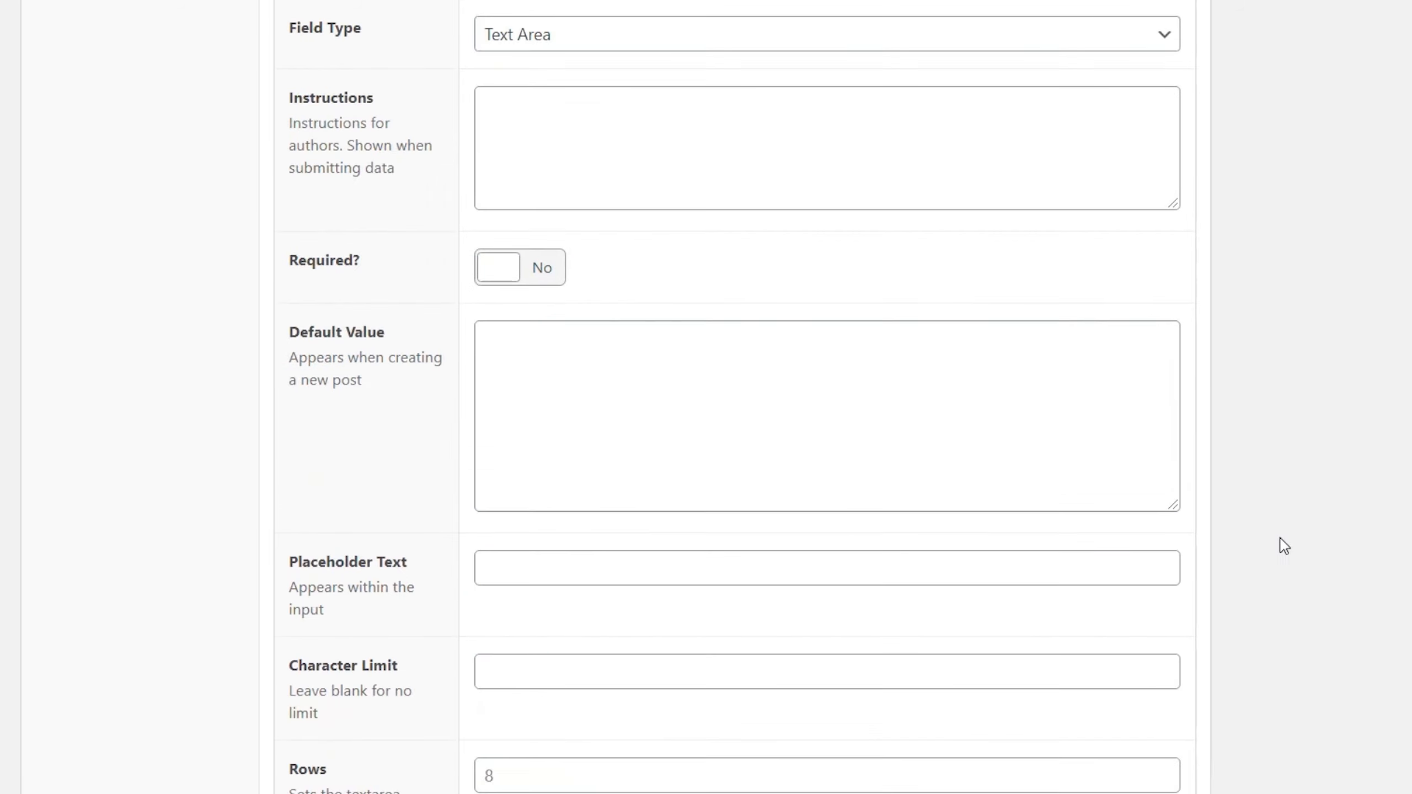
scroll(542, 369, "up", 20)
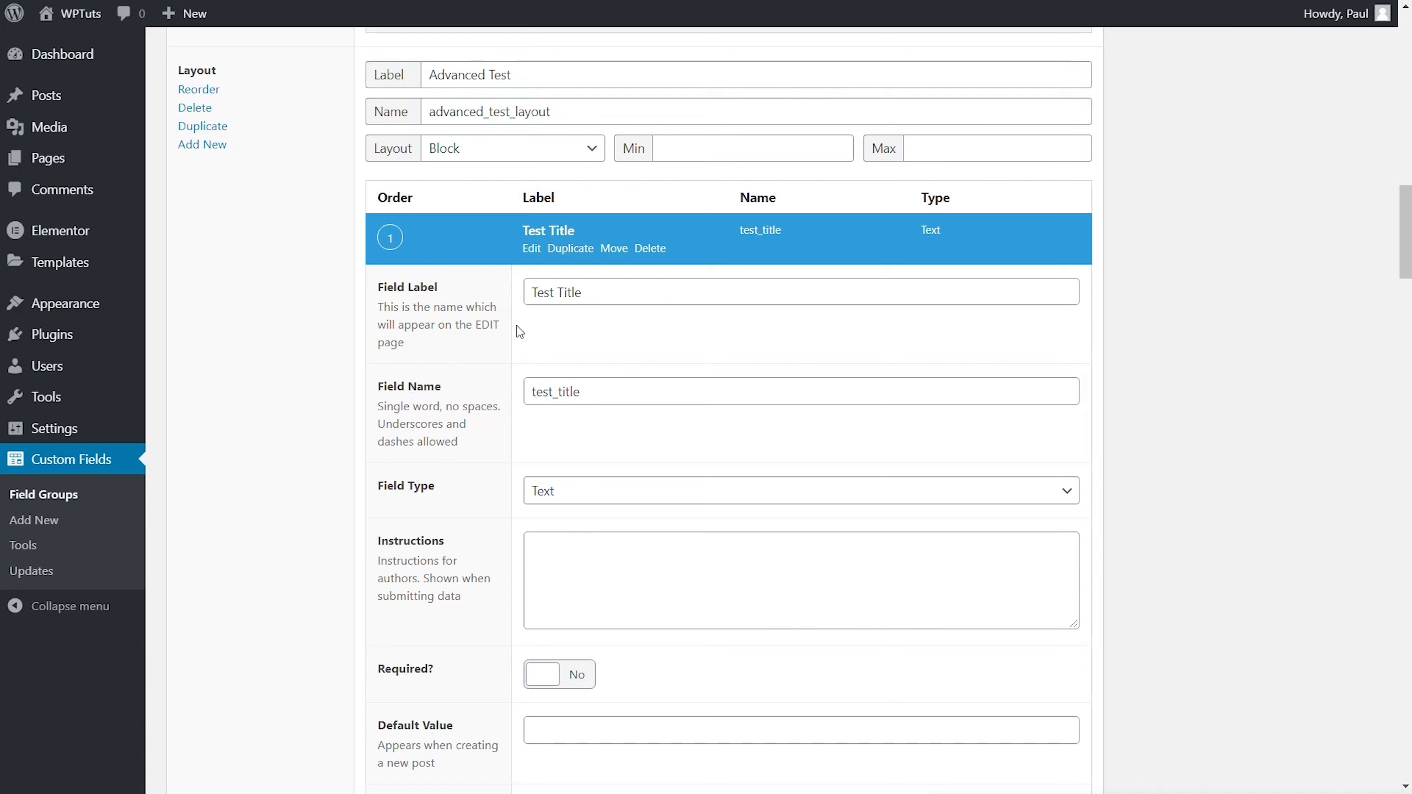
scroll(1207, 351, "up", 20)
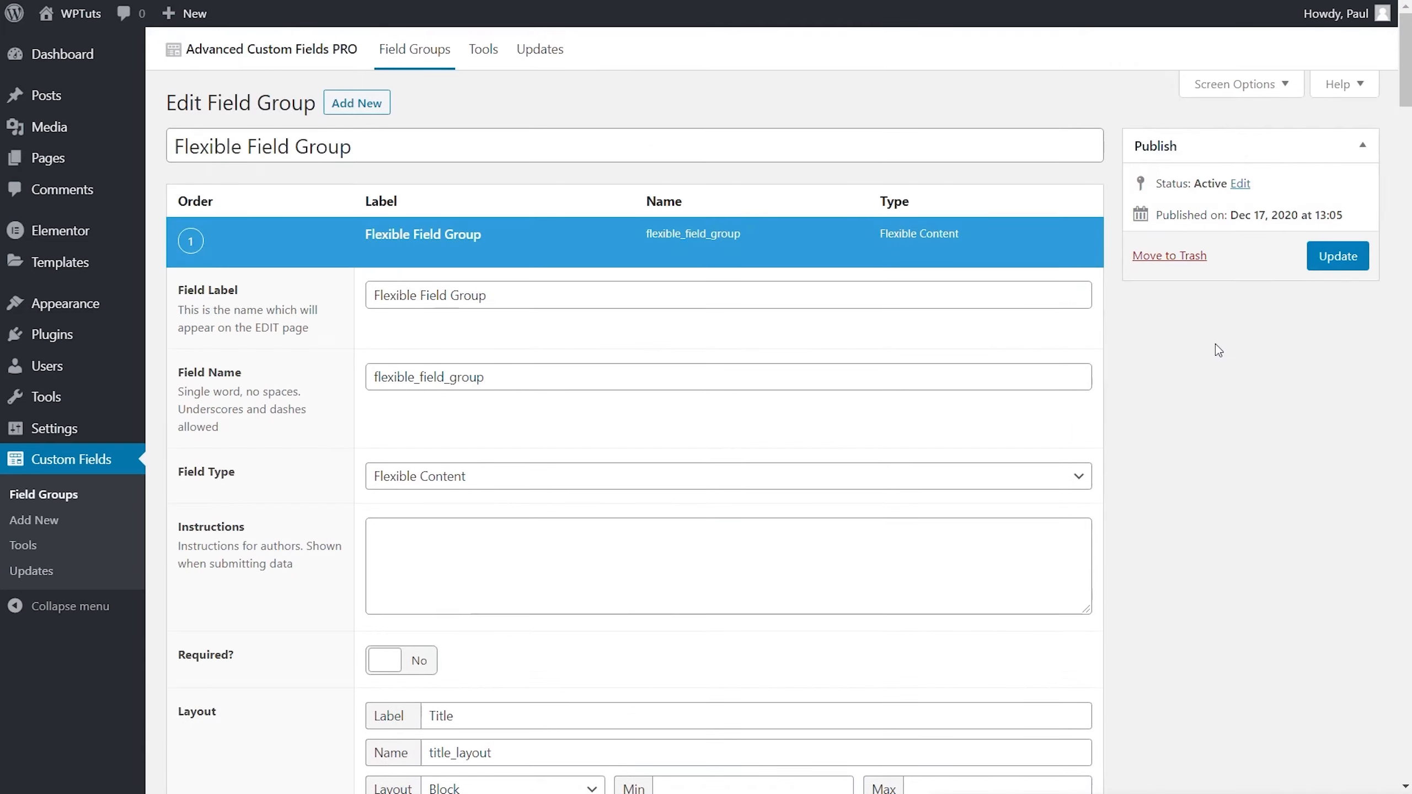
left_click(1365, 266)
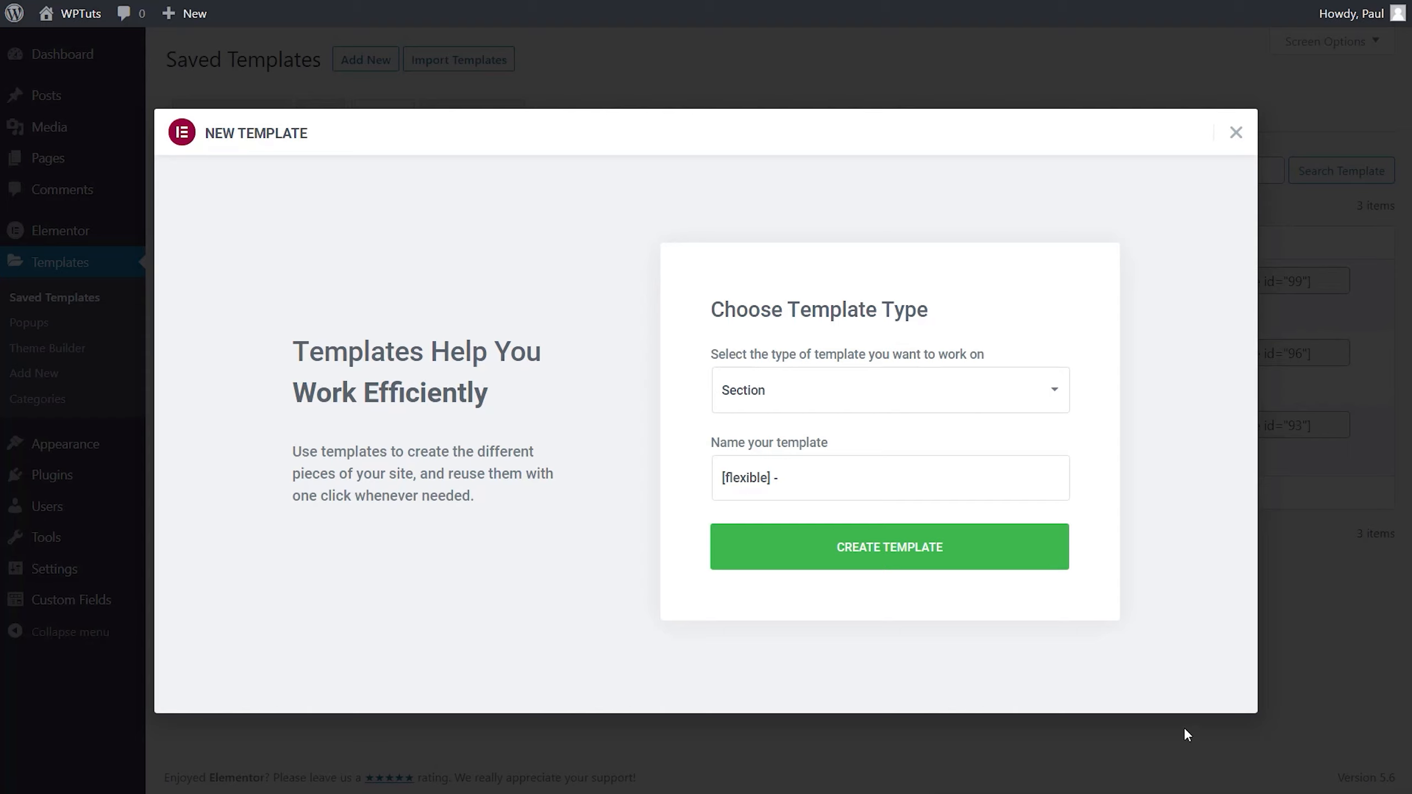
Step: Create a new Section template named [flexible] - Advanced Test
left_click(832, 486)
type("Advanced Test")
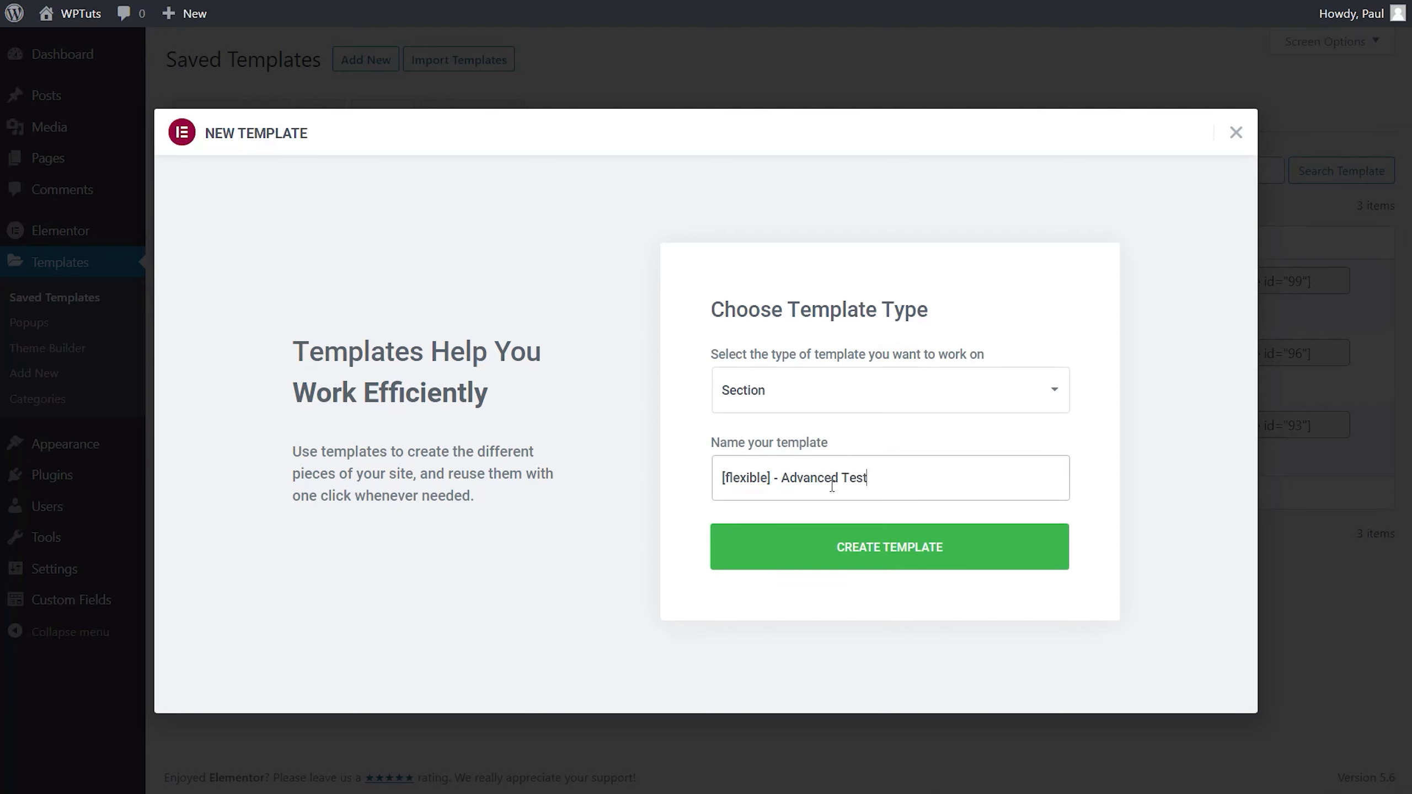
left_click(863, 550)
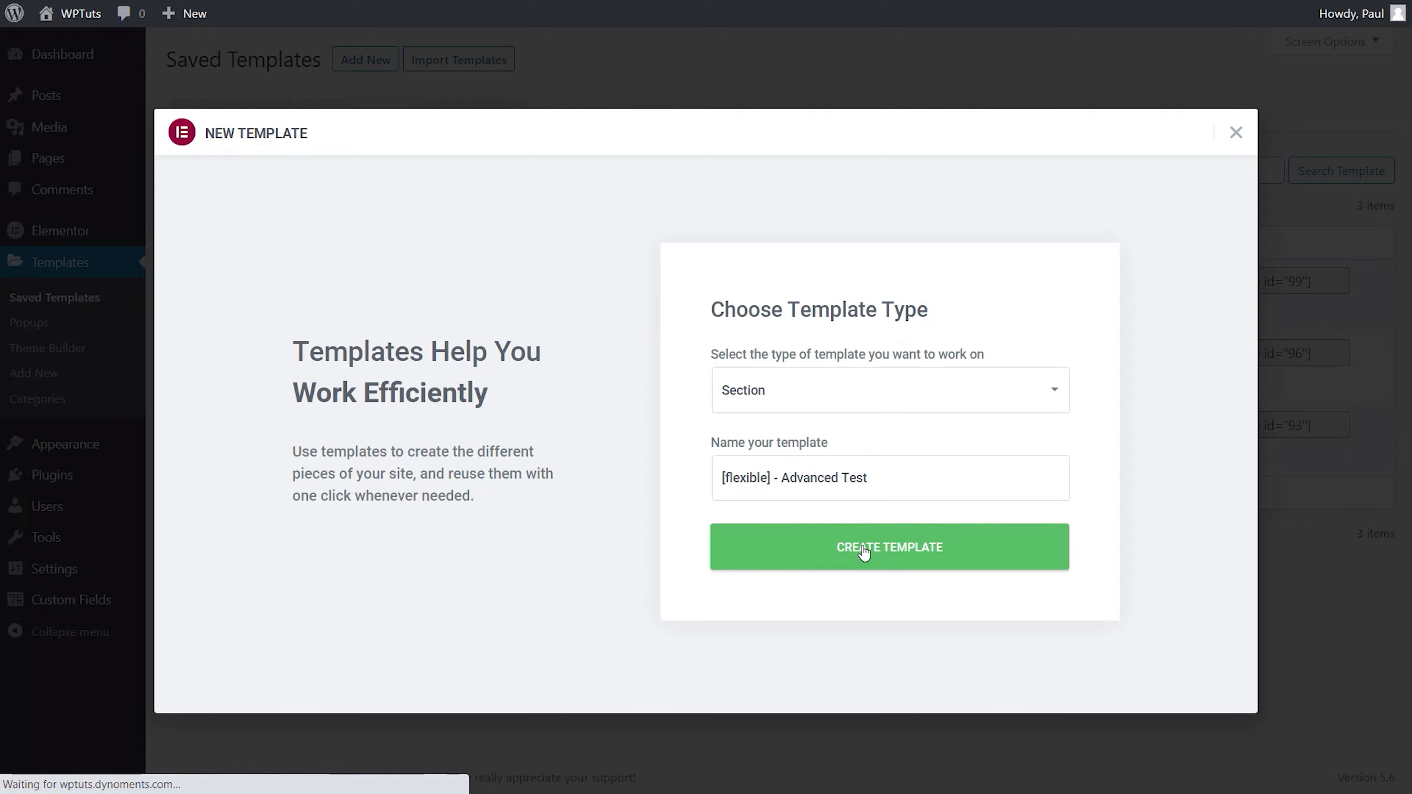